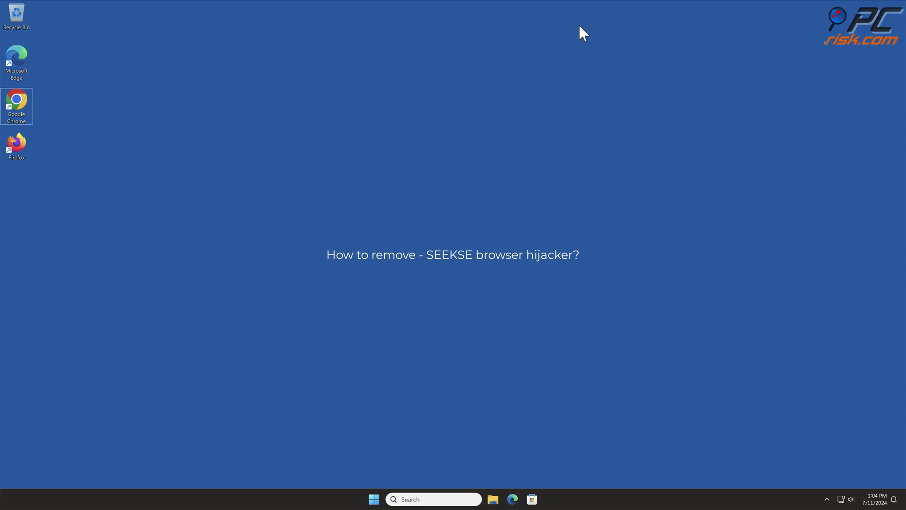
- Launch Chrome and search 'testing search engine', which lands on boyu.com.tr
double_click(17, 102)
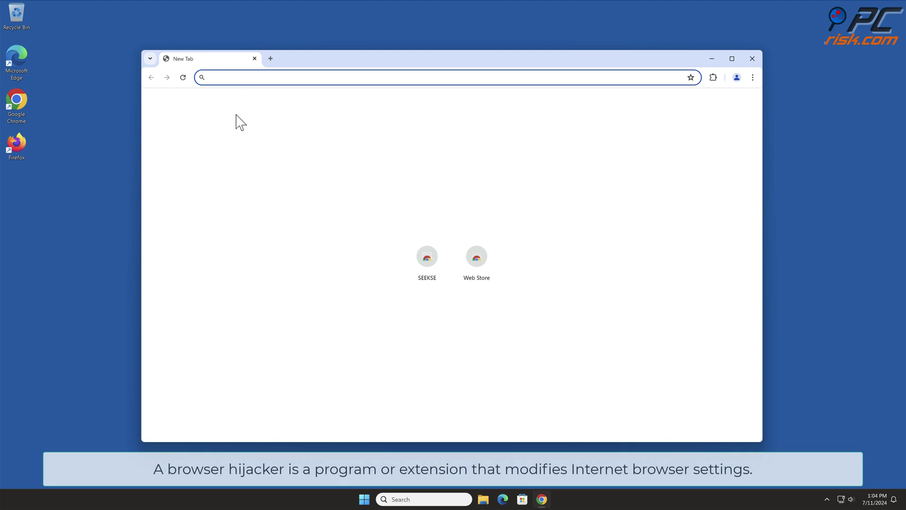
type("t")
type("esting searc")
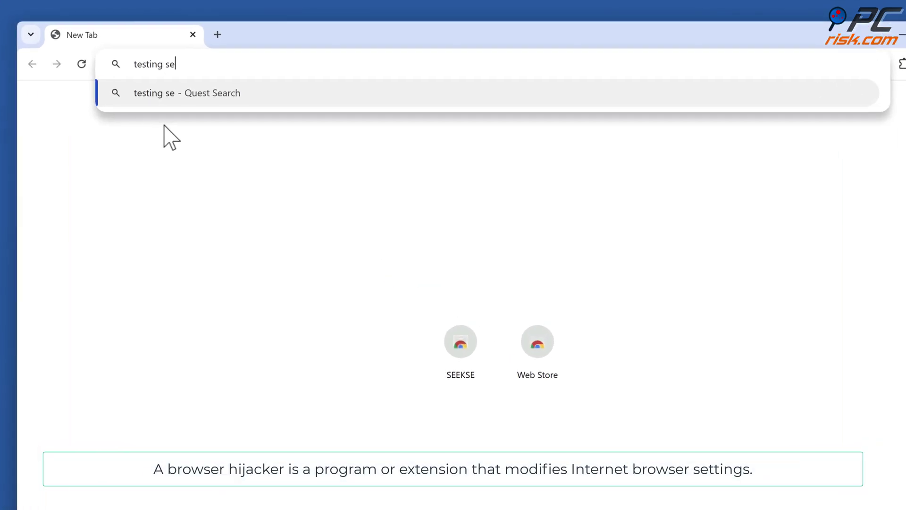
type("h engine")
key("Return")
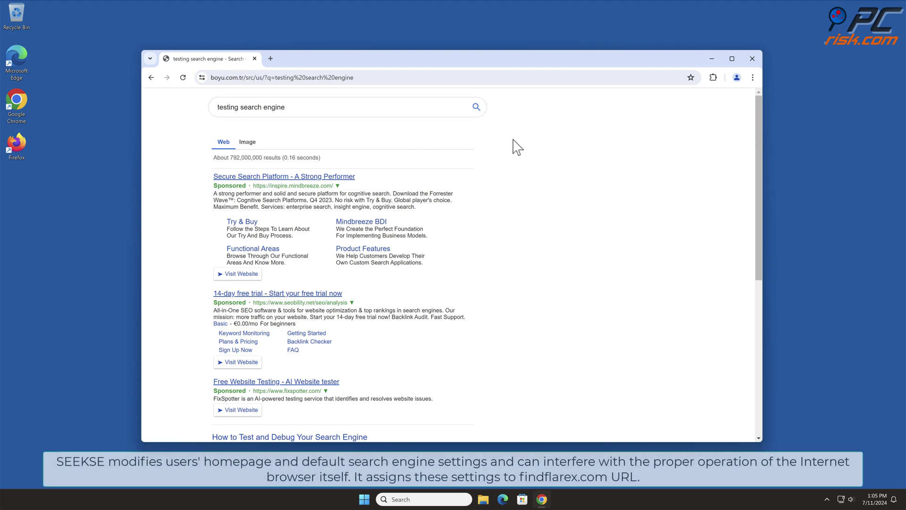
- Bring up Chrome's Extensions management page listing the SEEKSE extension
mouse_move(756, 144)
left_mouse_down()
mouse_move(759, 326)
mouse_move(760, 137)
left_mouse_up()
left_click(752, 78)
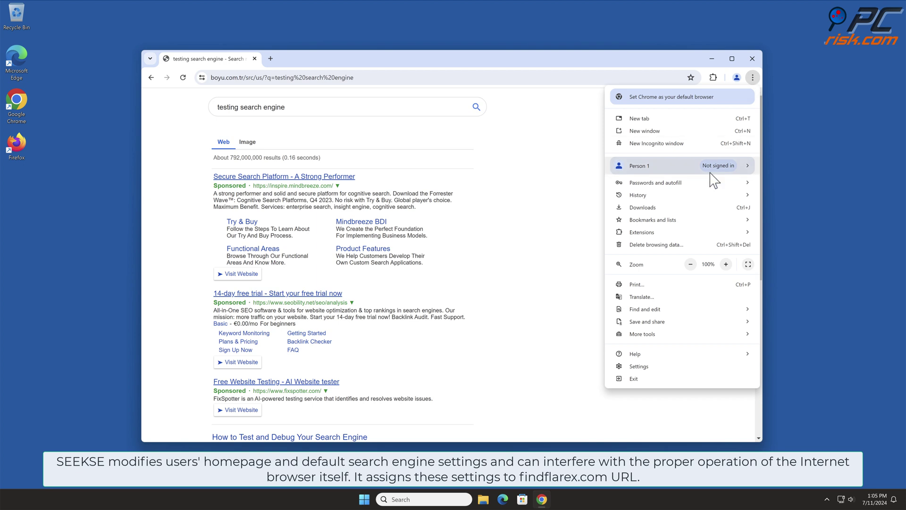
mouse_move(678, 232)
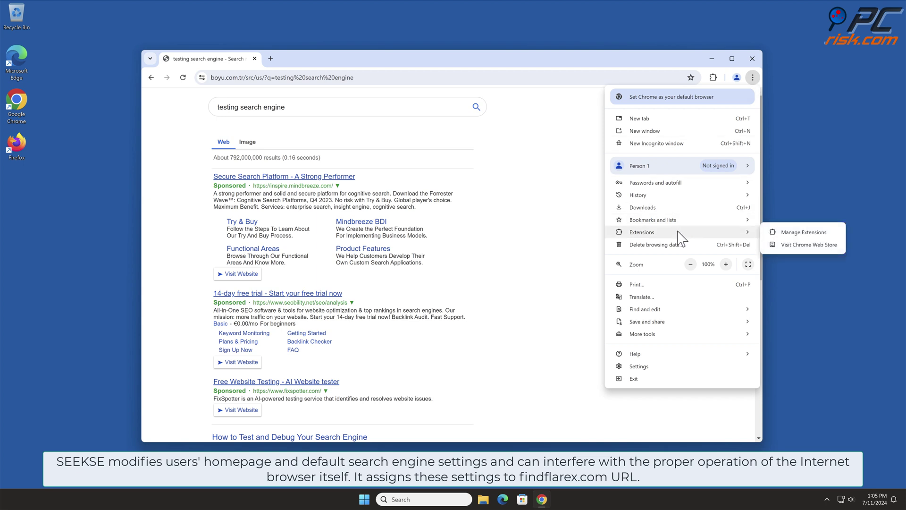
left_click(823, 235)
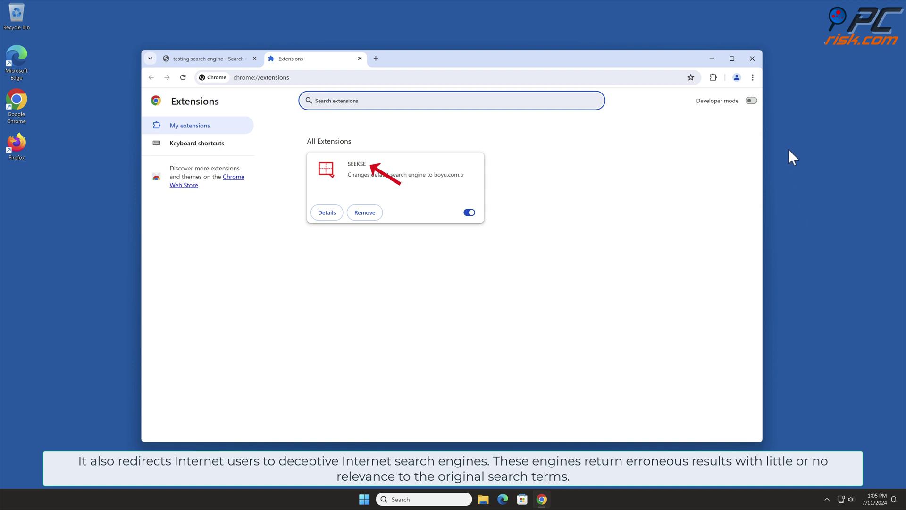
- View Chrome's Manage search engines list, showing Quest as default controlled by SEEKSE
left_click(753, 79)
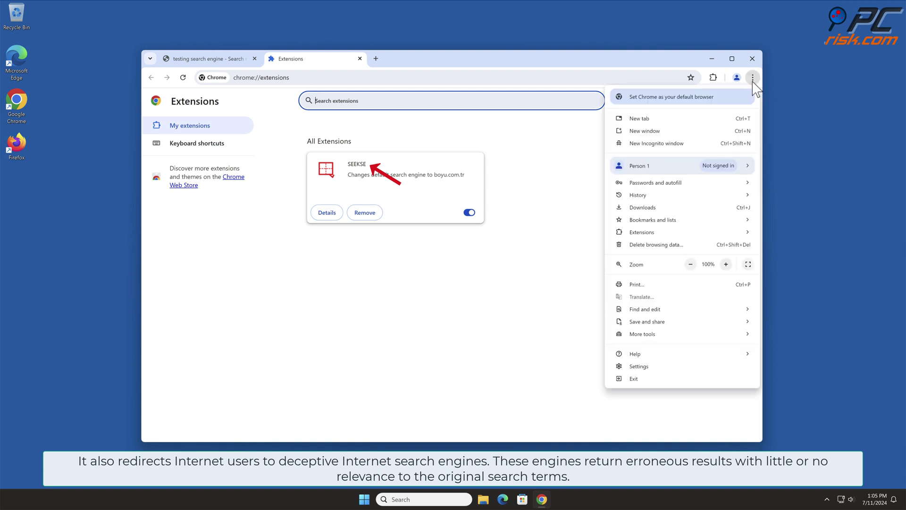
left_click(665, 366)
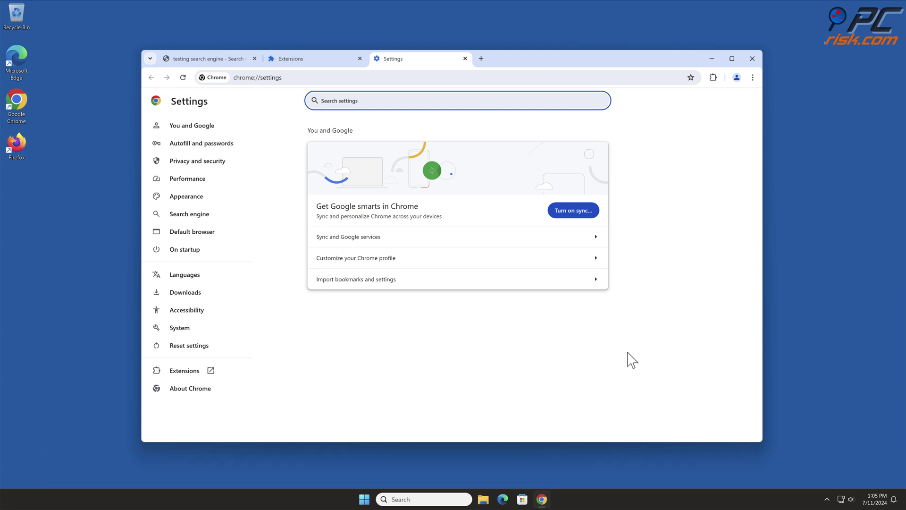
left_click(213, 215)
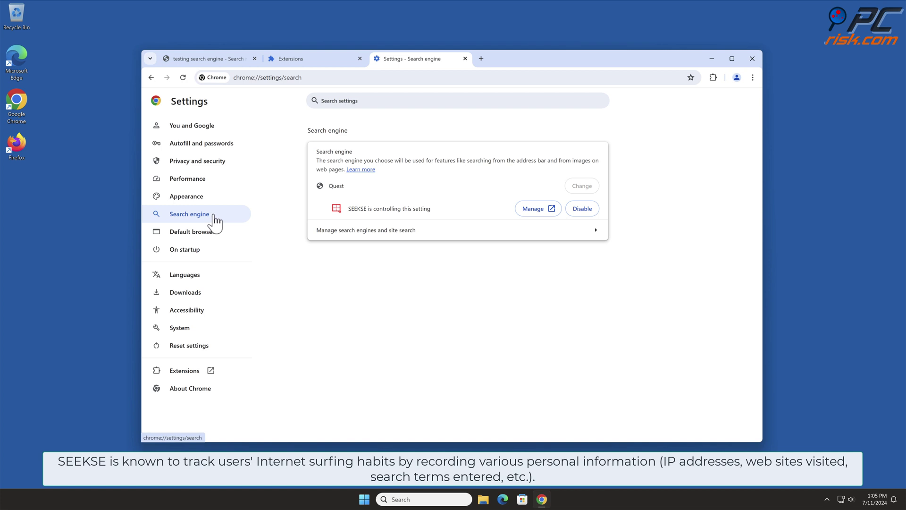
left_click(599, 235)
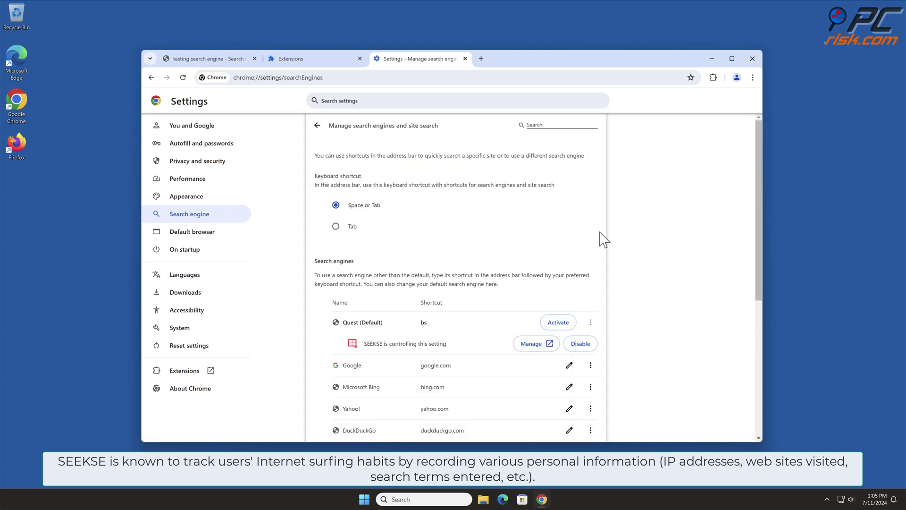
left_click_drag(761, 196, 761, 266)
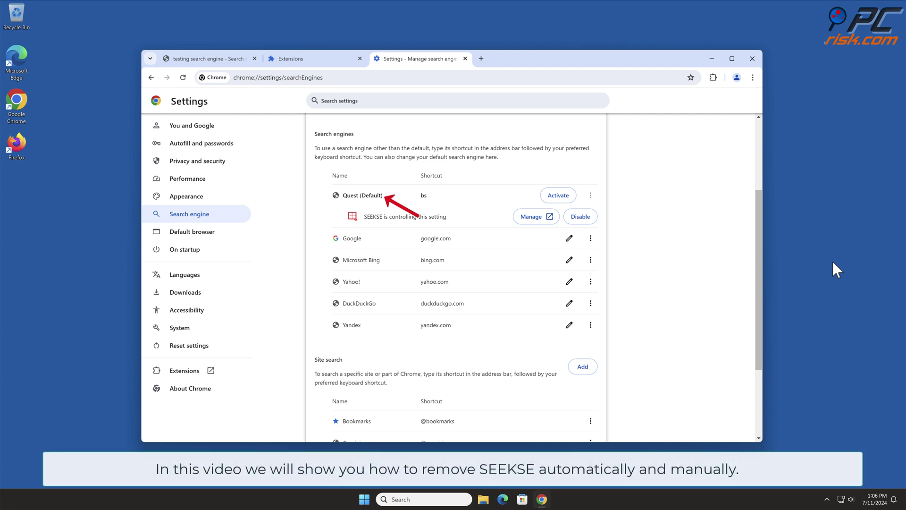
left_click(752, 59)
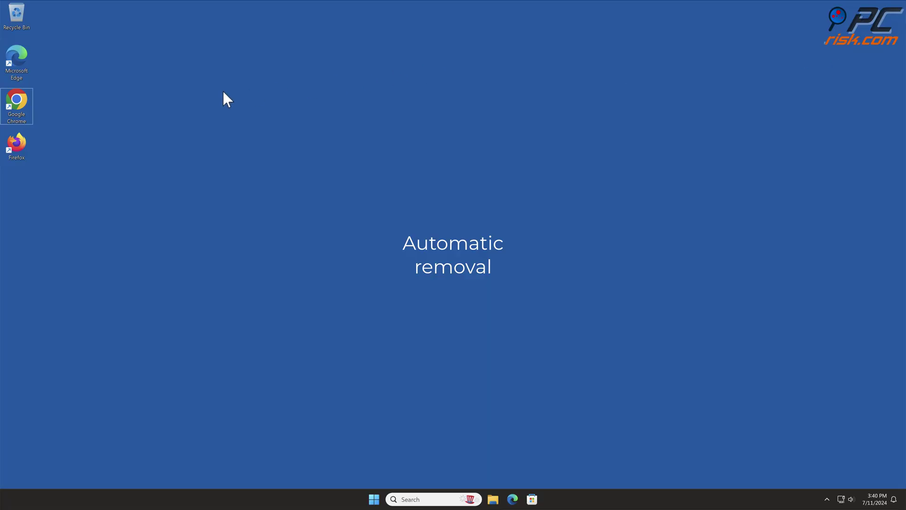
double_click(29, 102)
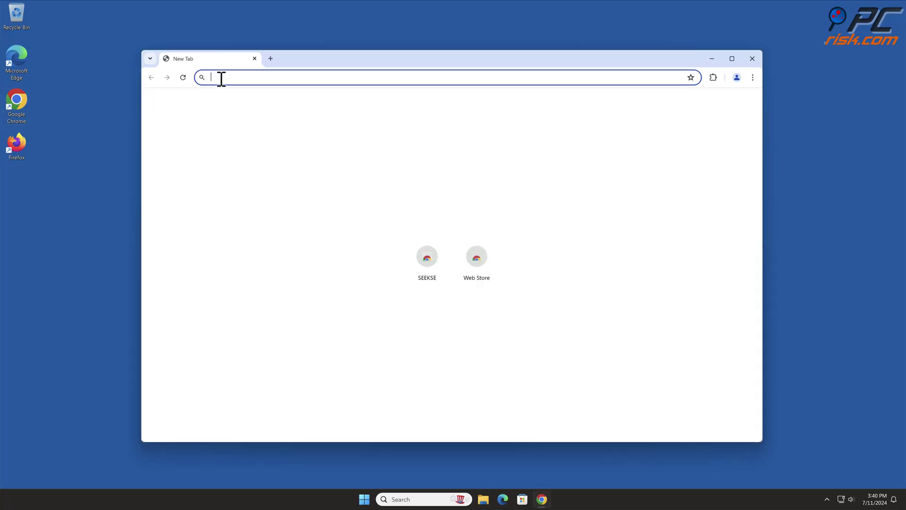
type("www.combocleaner.com")
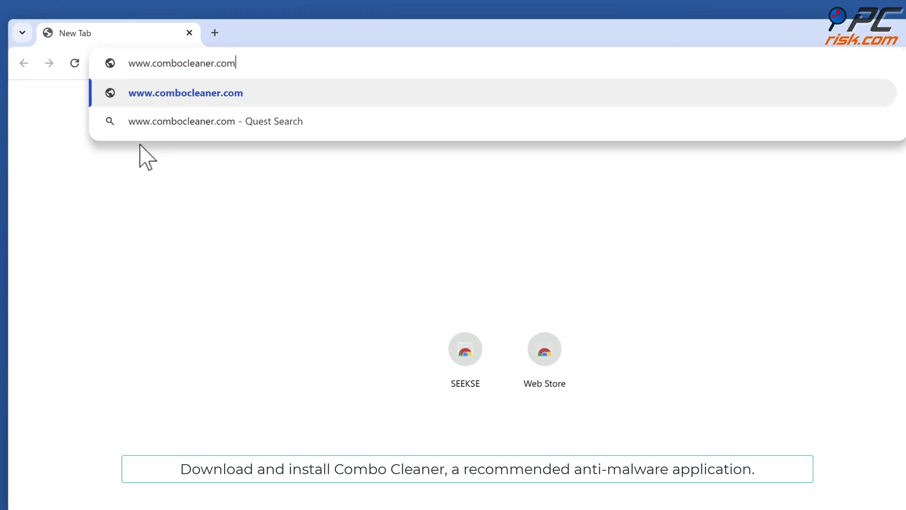
key("Return")
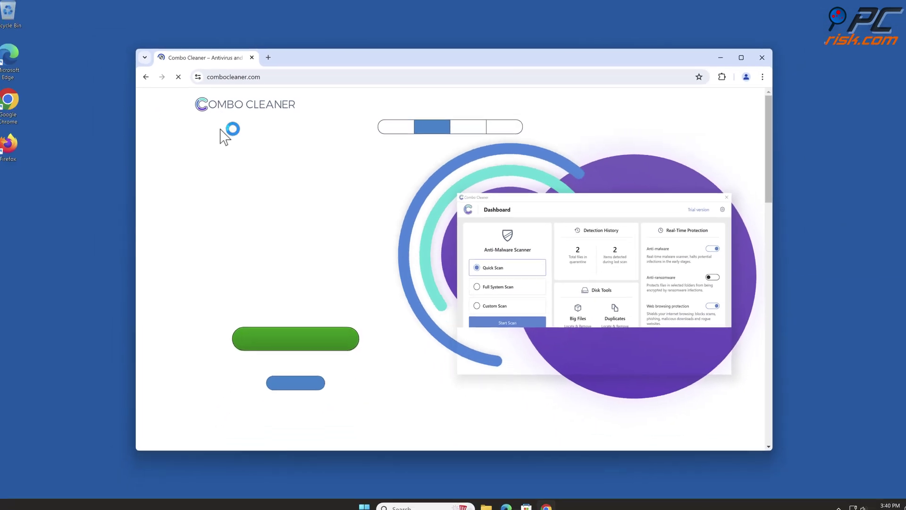
- Download and install Combo Cleaner via CCSetup.exe, launch it, and close Chrome
left_click(336, 332)
left_click(630, 101)
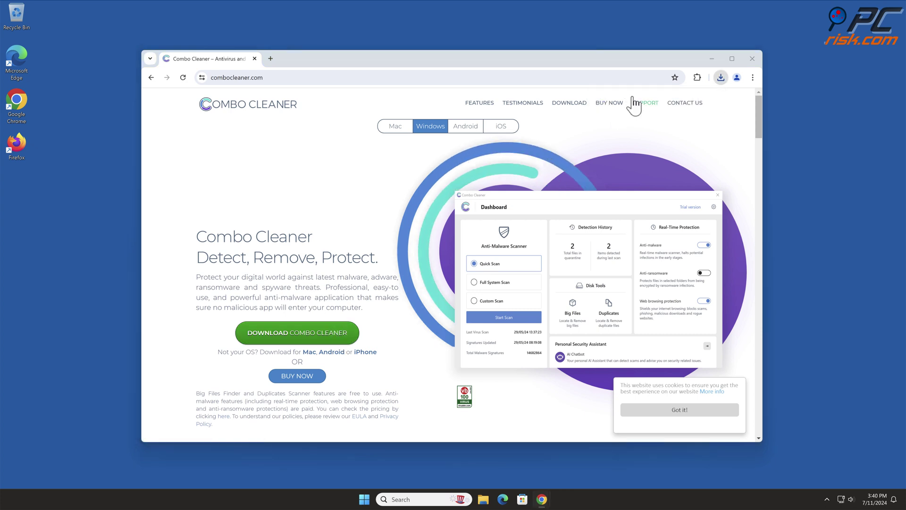
left_click(415, 333)
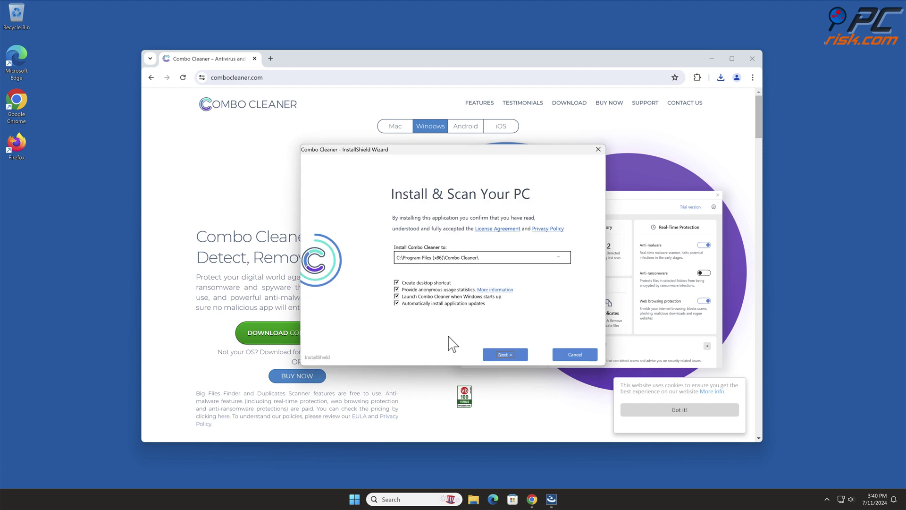
left_click(505, 355)
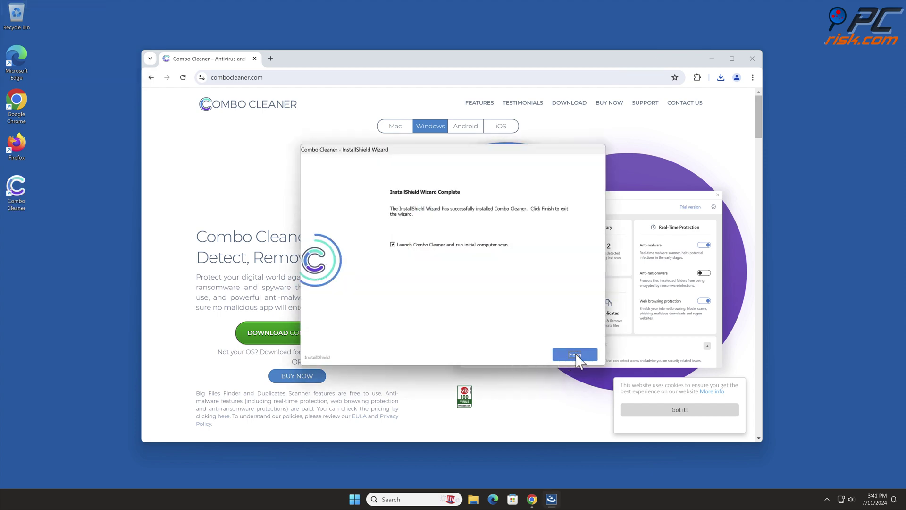
left_click(574, 354)
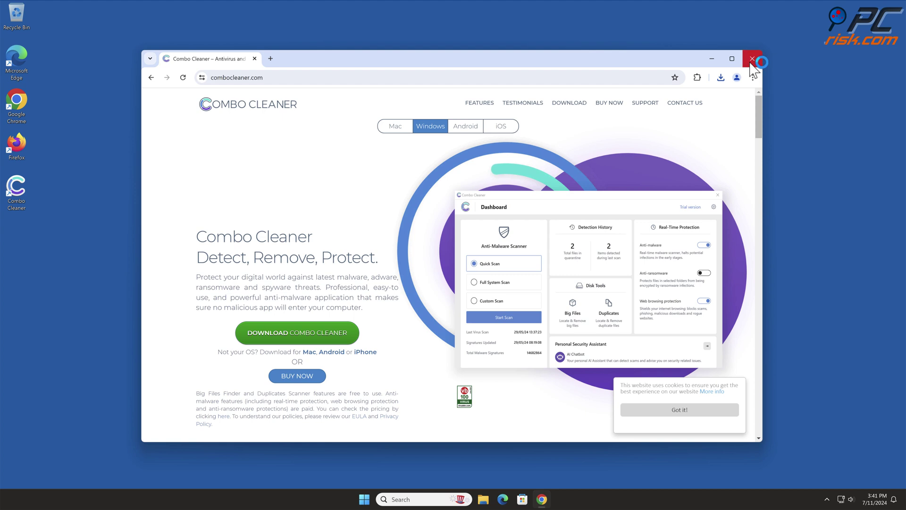
left_click(751, 59)
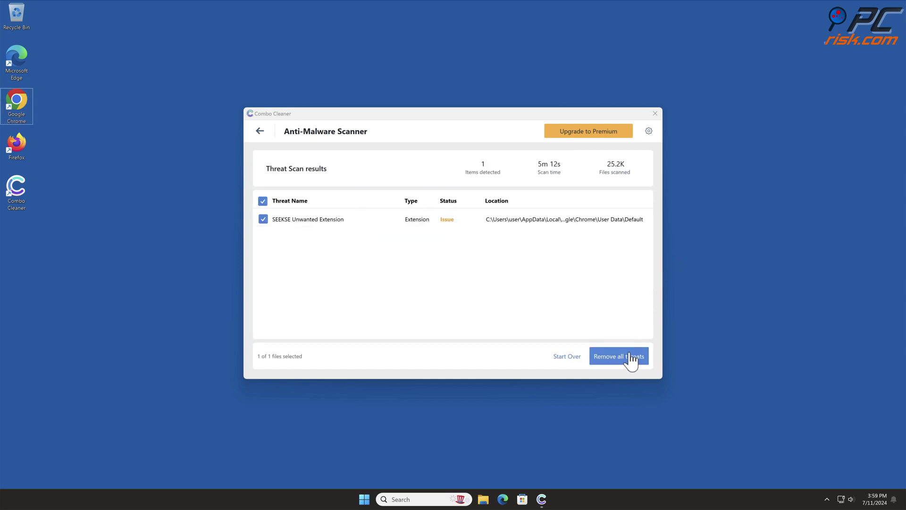
- Activate Combo Cleaner, quarantine the SEEKSE Unwanted Extension, and close the program
left_click(631, 362)
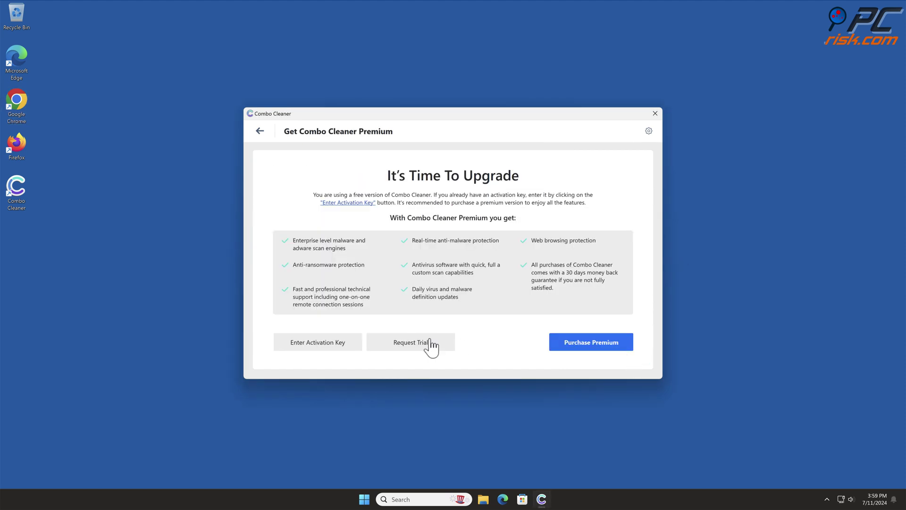
left_click(347, 343)
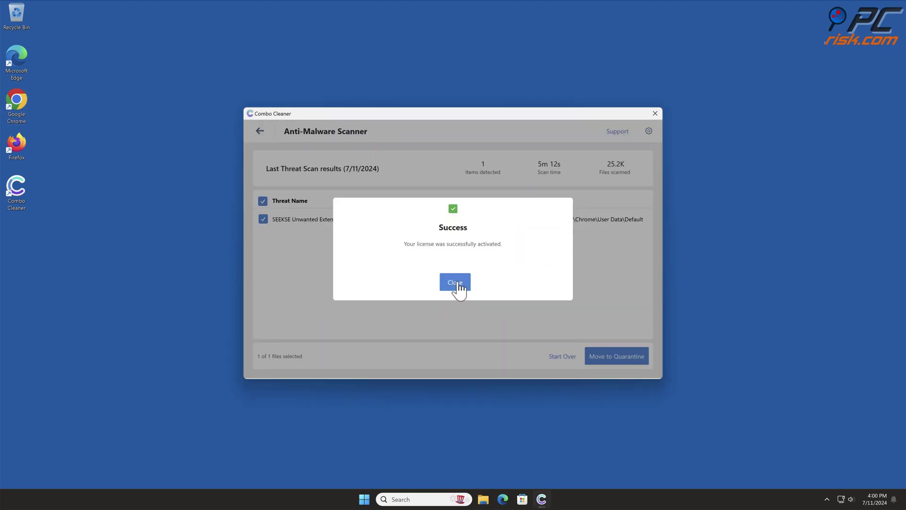
left_click(456, 285)
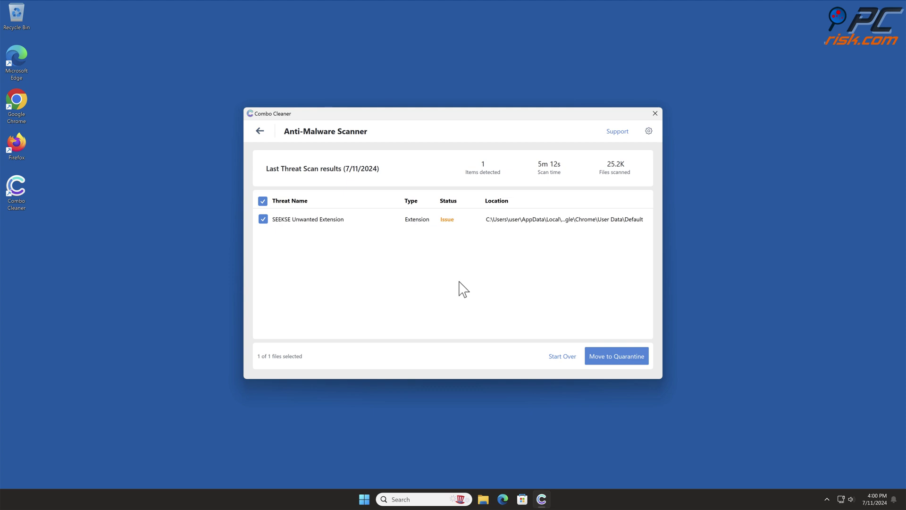
left_click(626, 354)
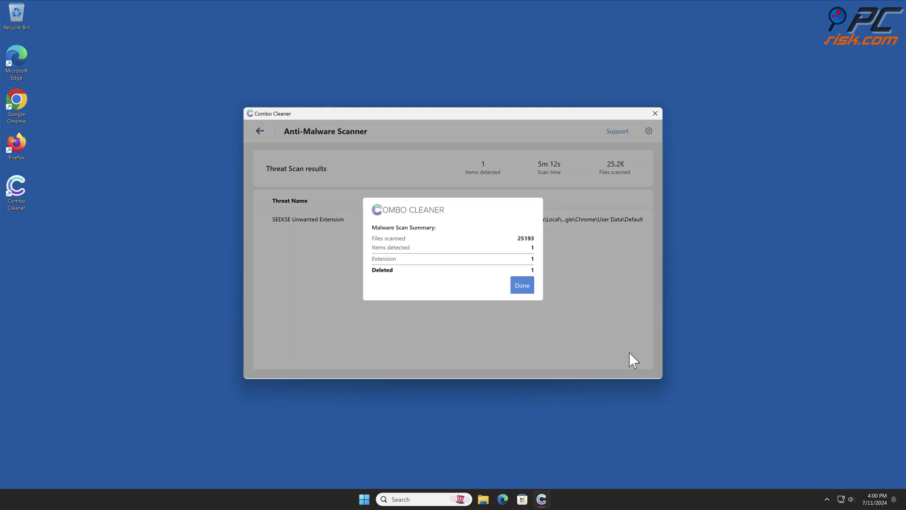
left_click(522, 285)
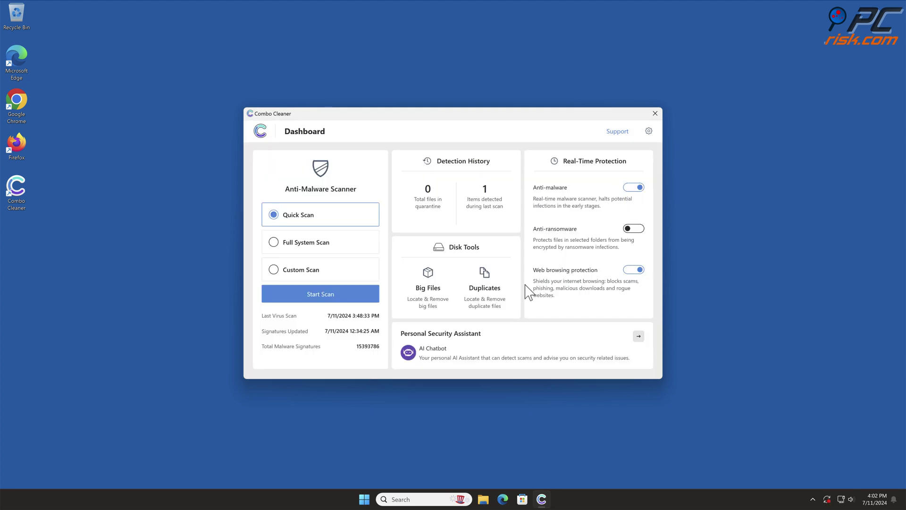
left_click(655, 113)
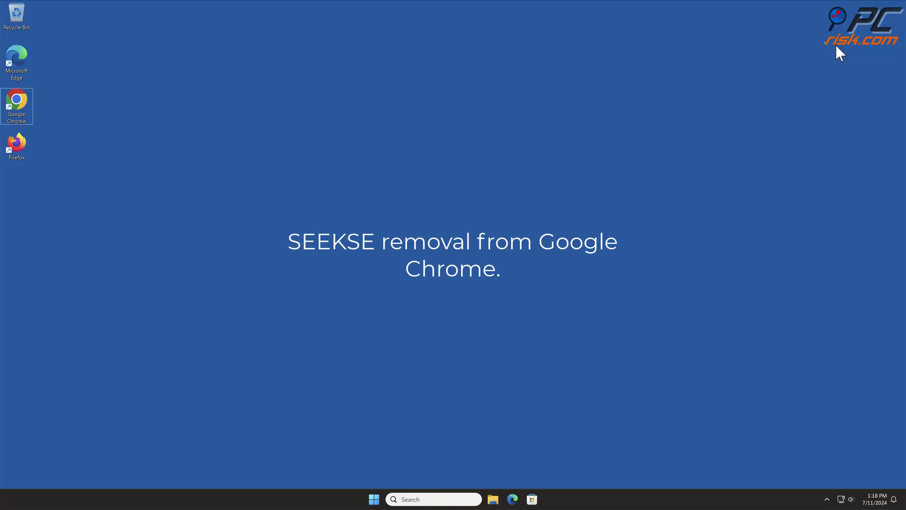
- Relaunch Google Chrome from the desktop shortcut to a New Tab page
double_click(19, 100)
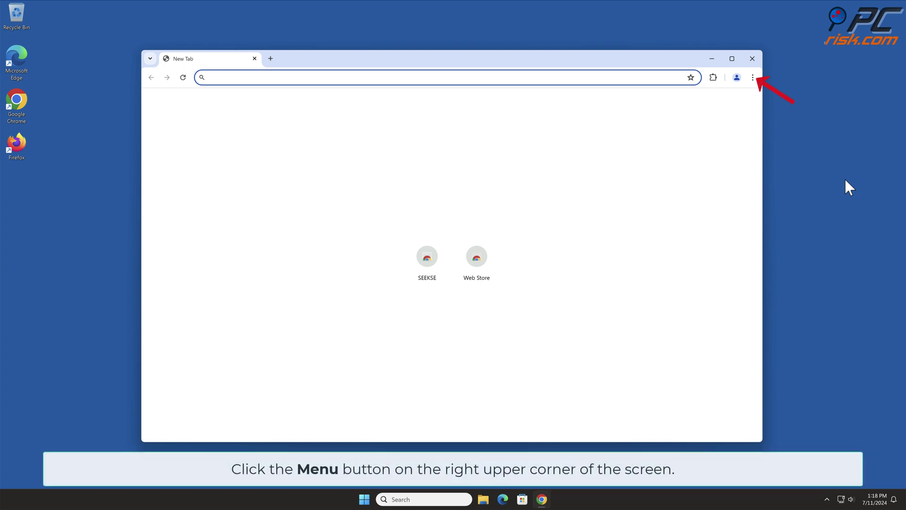
- Remove the SEEKSE extension on Chrome's Extensions page and confirm the removal
left_click(753, 77)
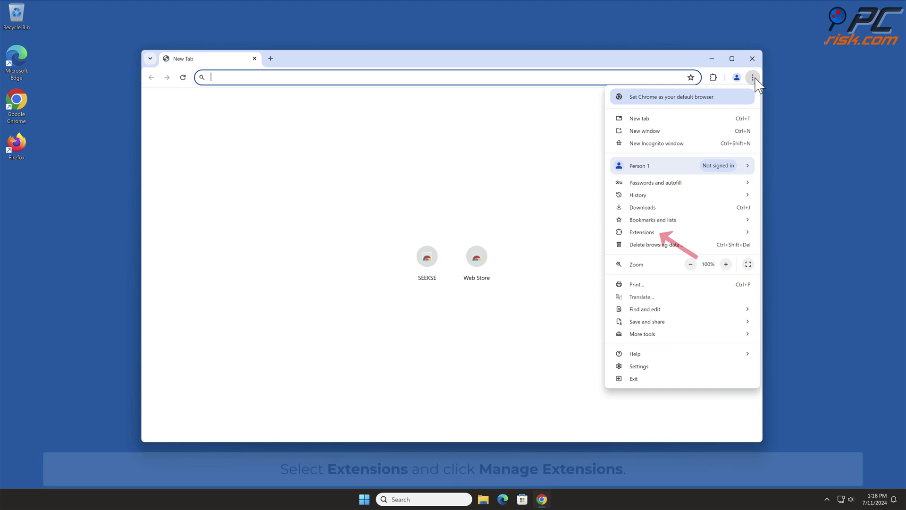
mouse_move(669, 237)
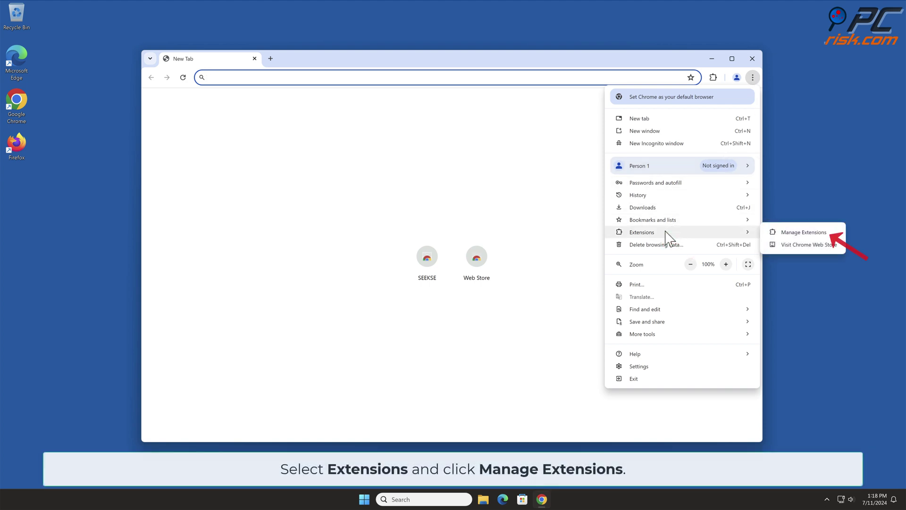
left_click(827, 234)
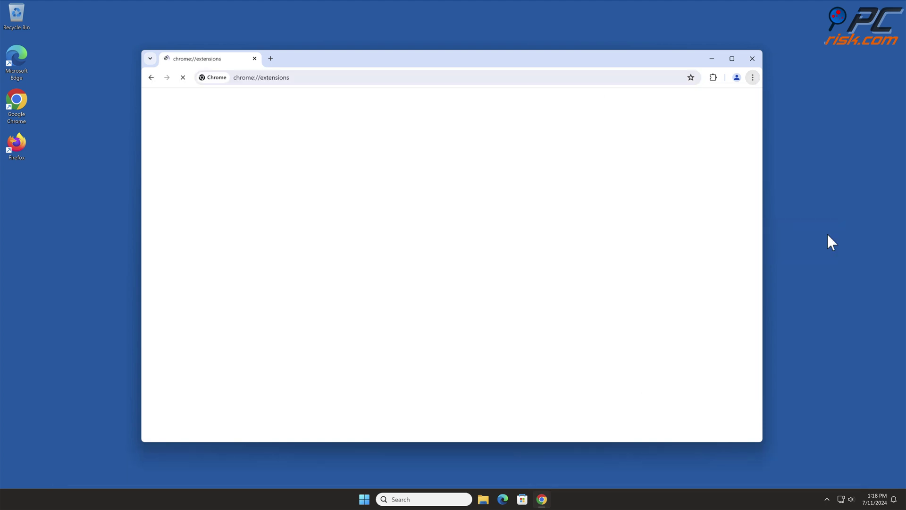
left_click(372, 213)
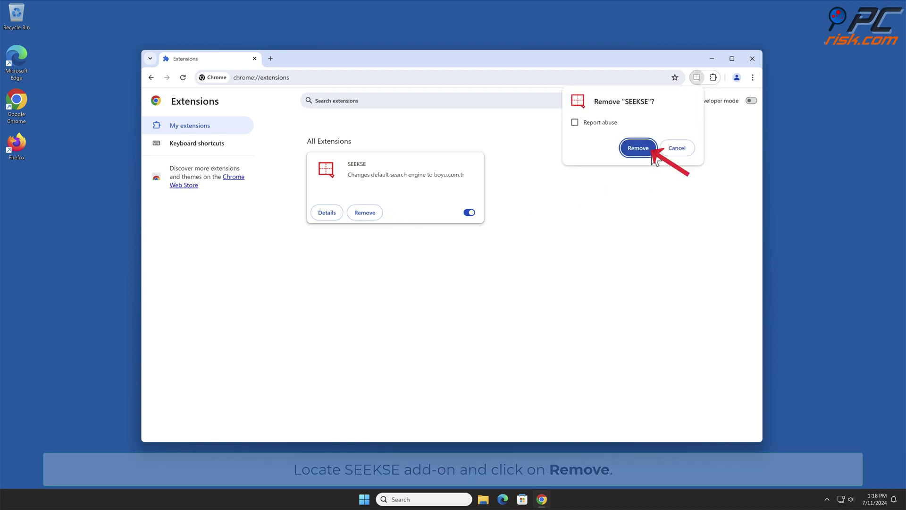
left_click(650, 150)
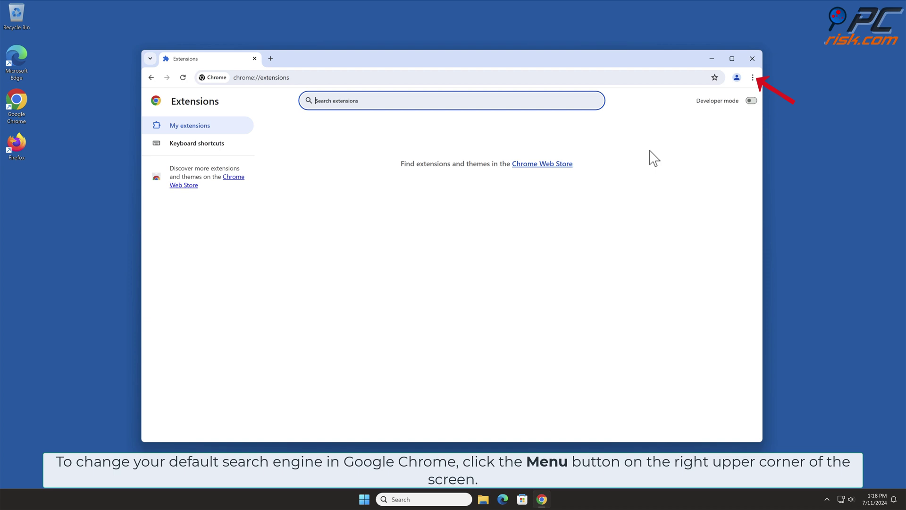
- Make Google the default search engine in Chrome's Manage search engines settings
left_click(752, 78)
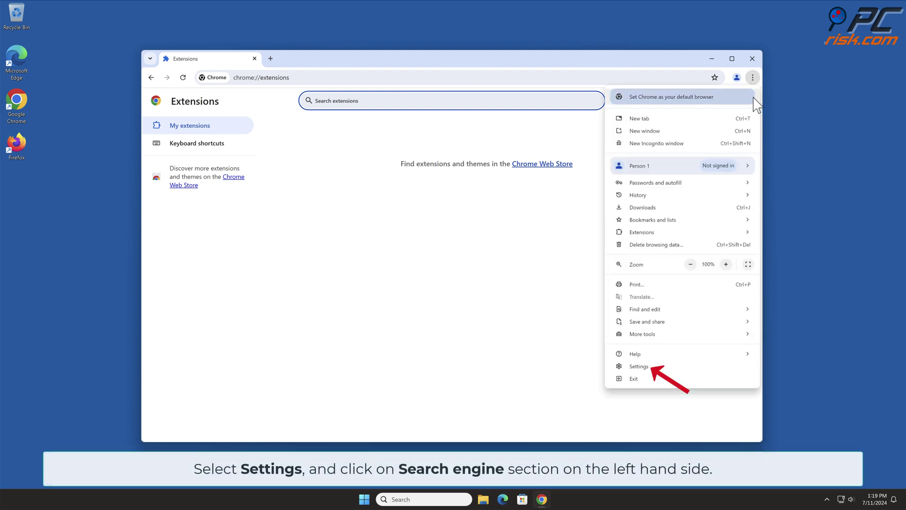
left_click(649, 366)
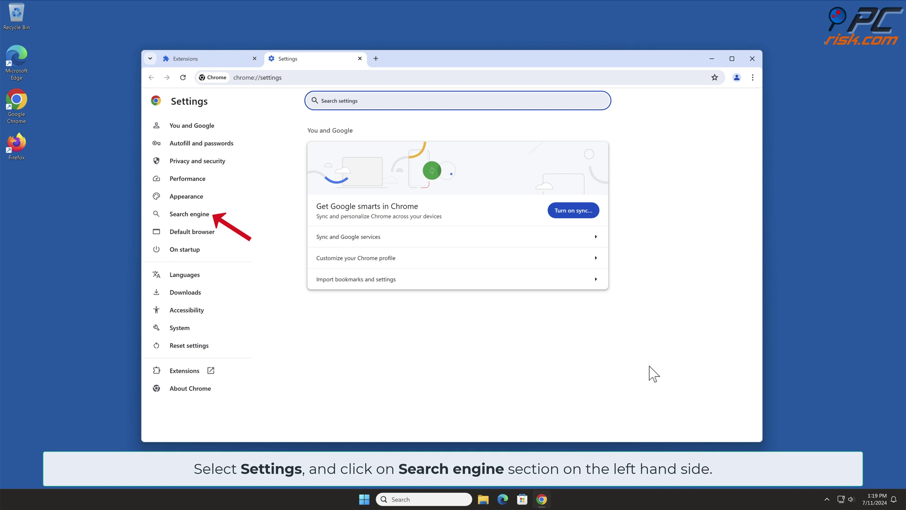
left_click(209, 215)
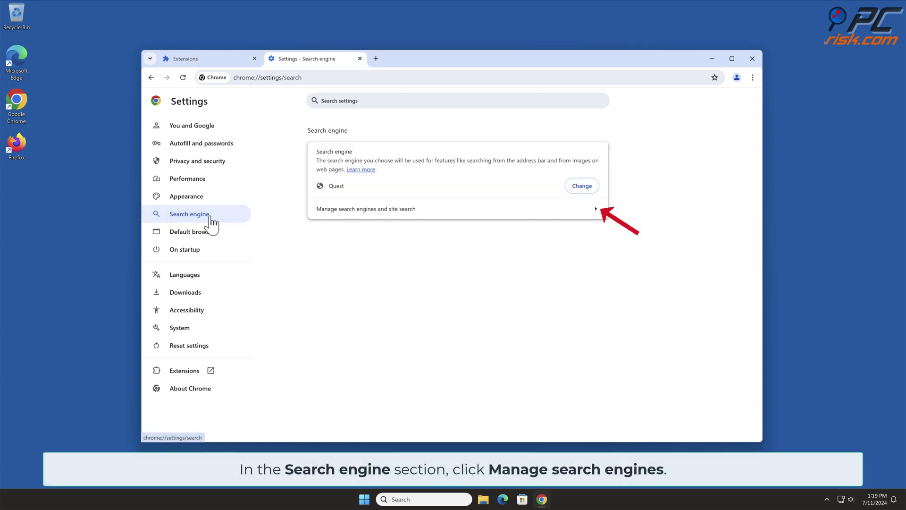
left_click(597, 210)
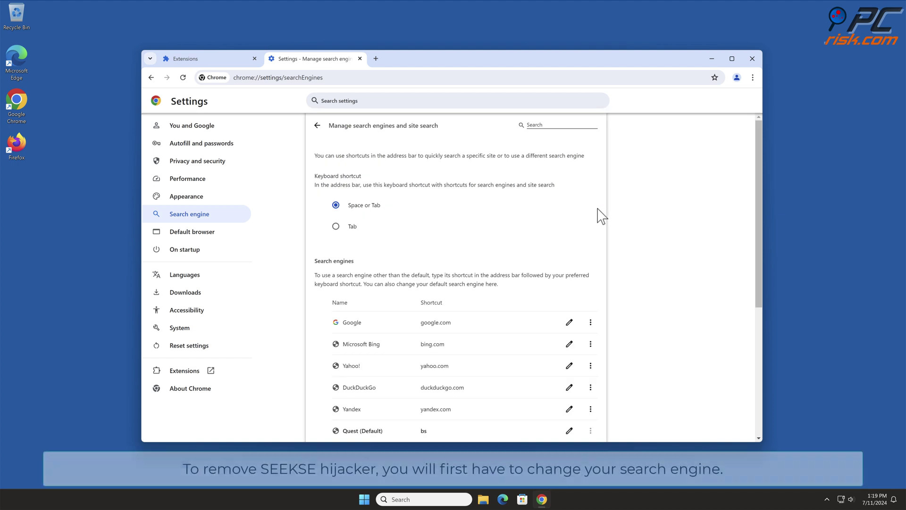
left_click_drag(753, 178, 749, 262)
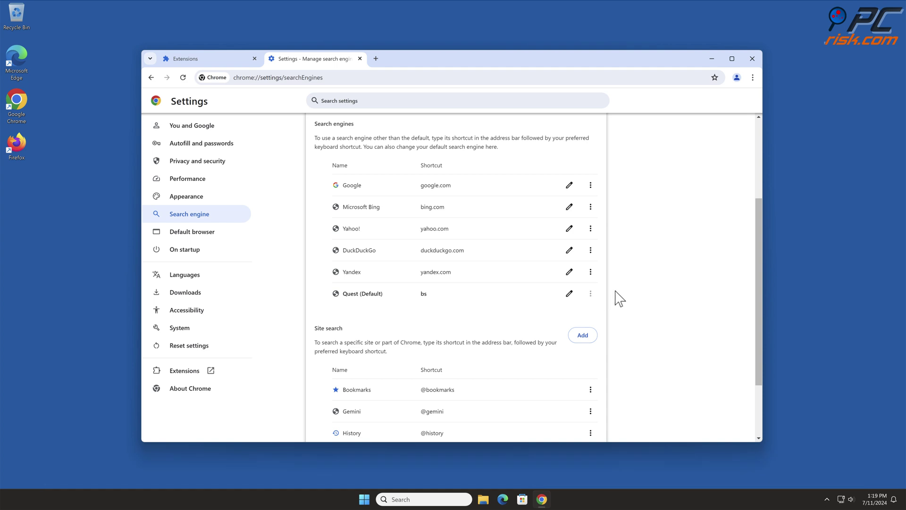
left_click(590, 185)
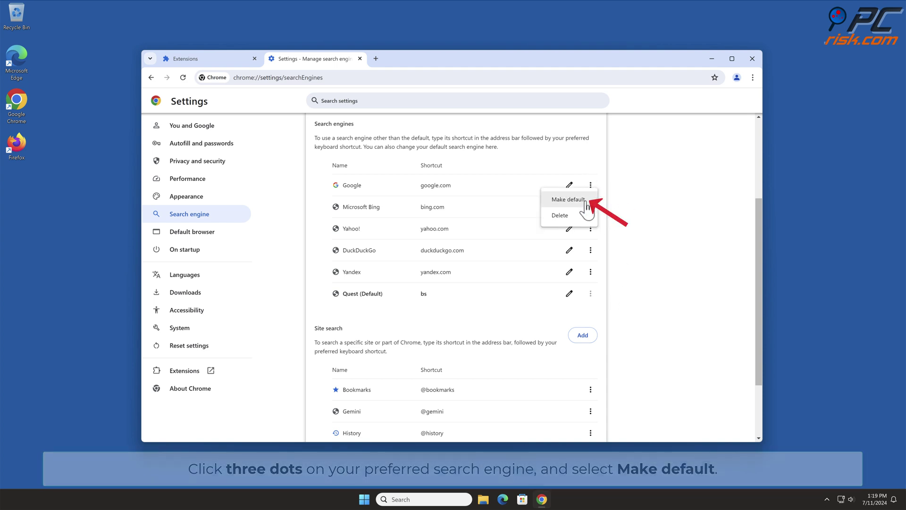
left_click(585, 200)
- Delete the Quest search engine entry from the list
scroll(758, 216, "down", 3)
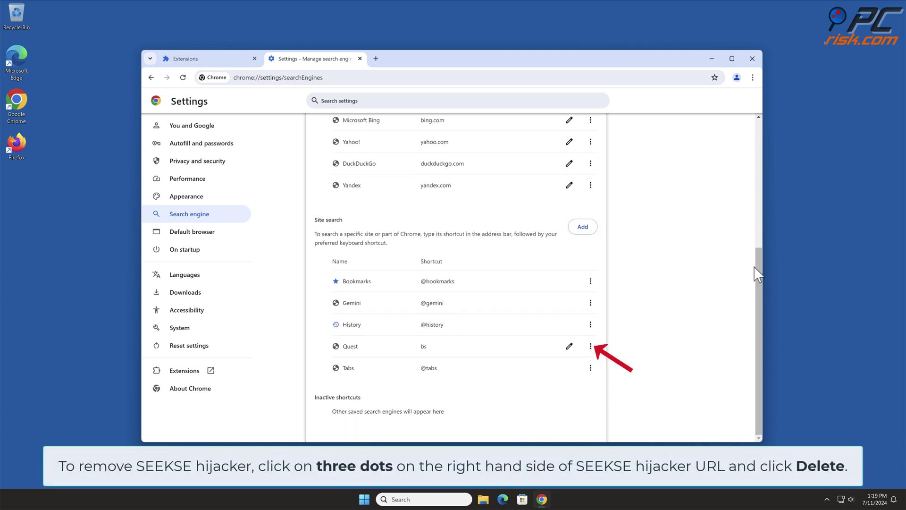
left_click(590, 347)
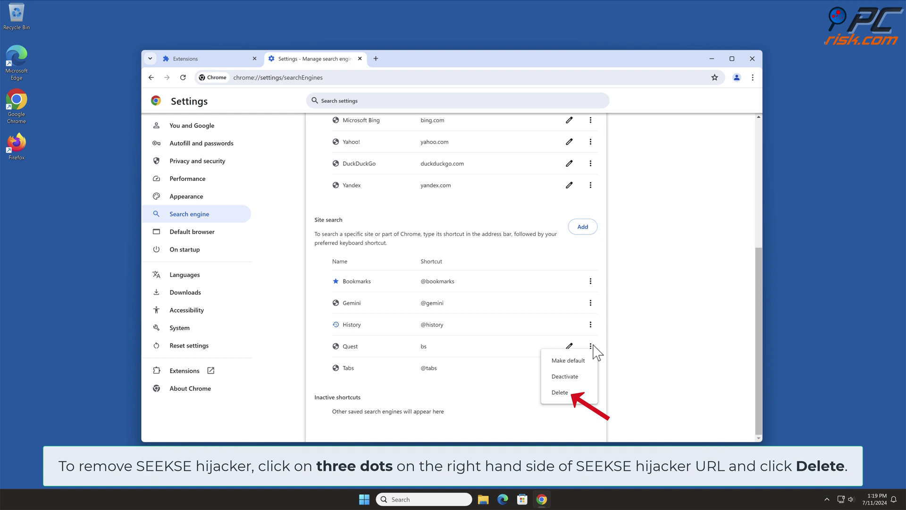
left_click(577, 392)
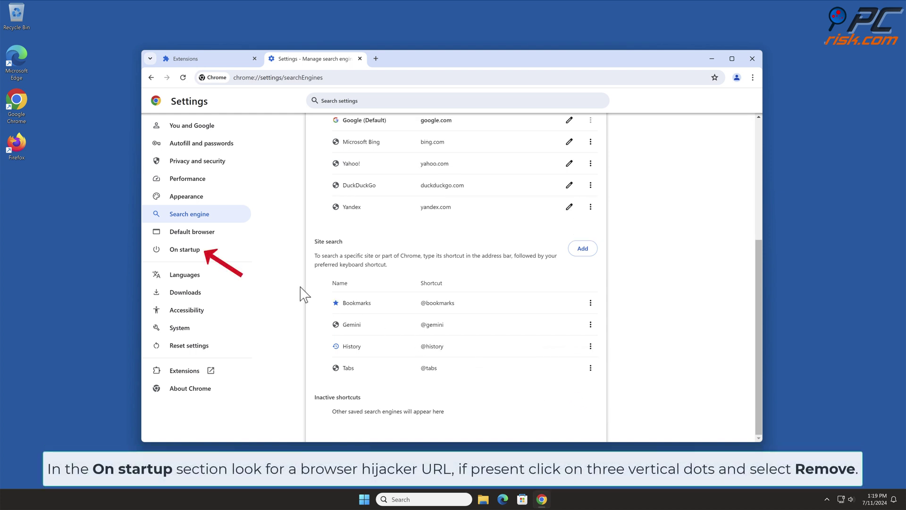
left_click(198, 252)
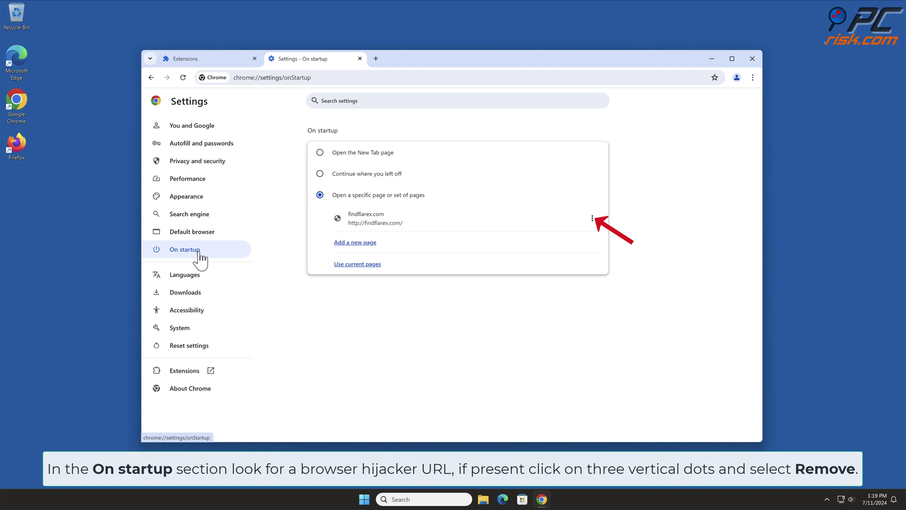
- Remove findflarex.com from Chrome's startup pages and close the browser
left_click(592, 218)
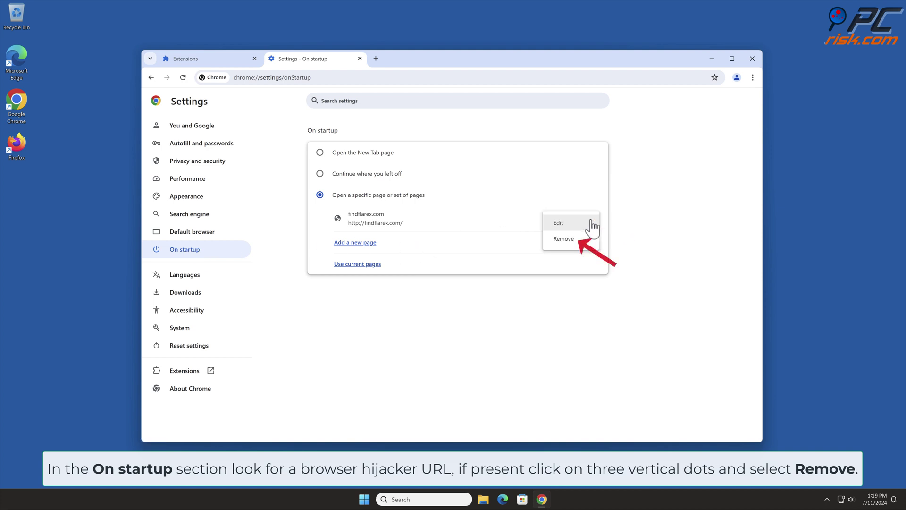
left_click(578, 239)
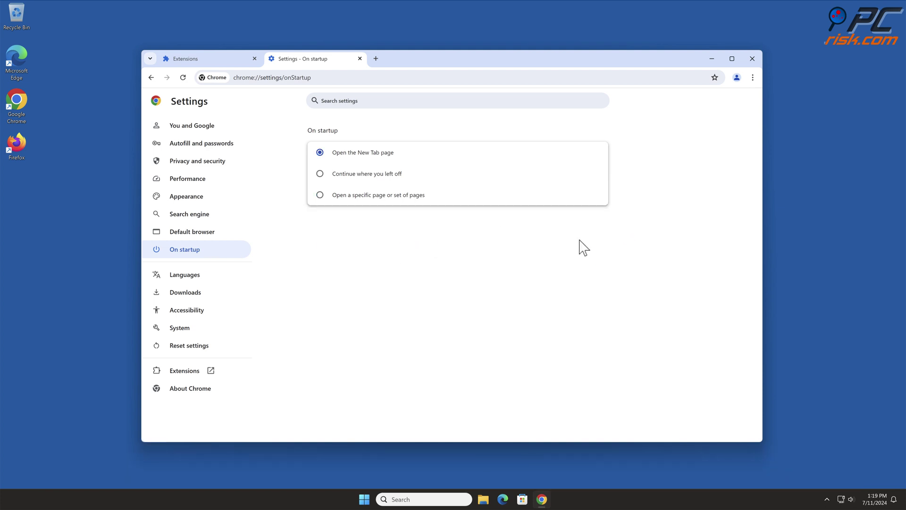
left_click(751, 60)
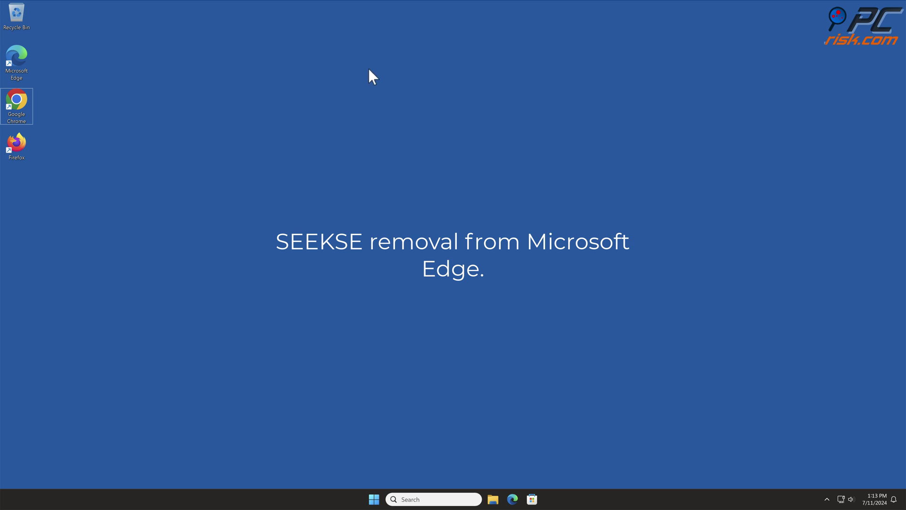
- Launch Microsoft Edge and remove the SEEKSE extension from its Extensions page
double_click(18, 62)
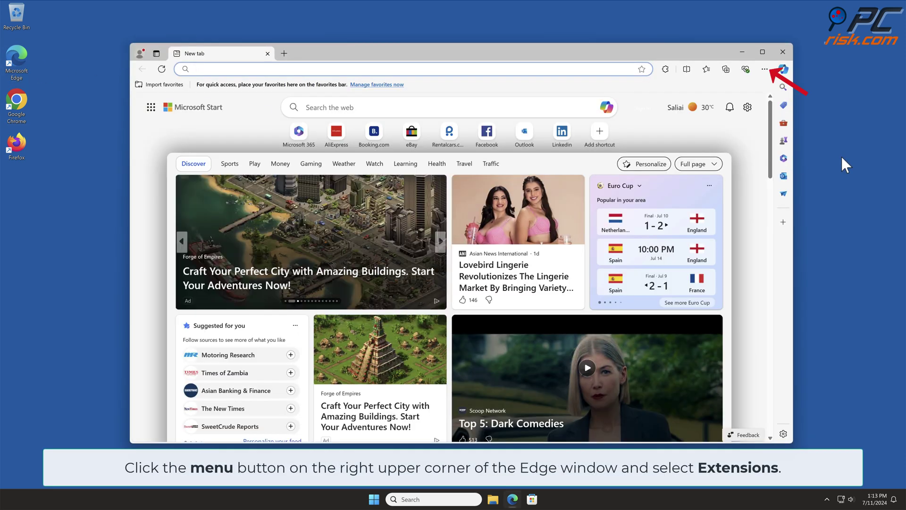
left_click(764, 70)
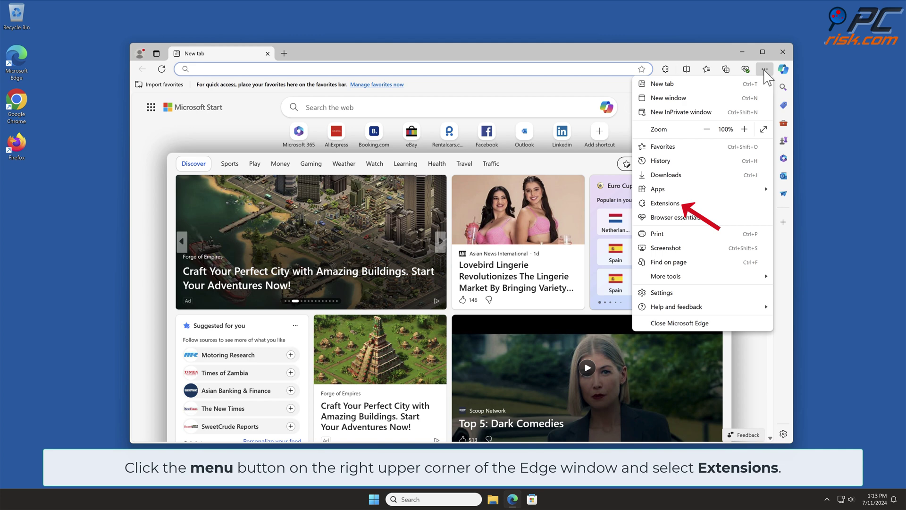
left_click(674, 203)
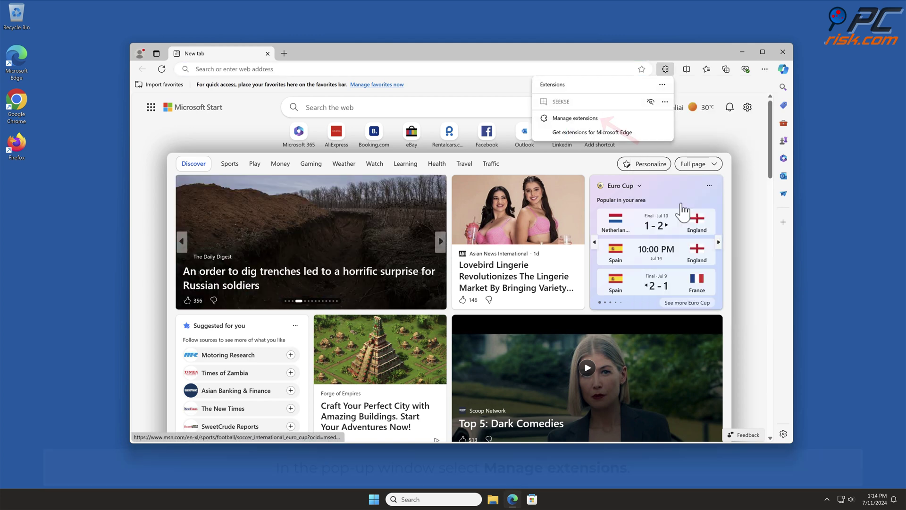
left_click(593, 119)
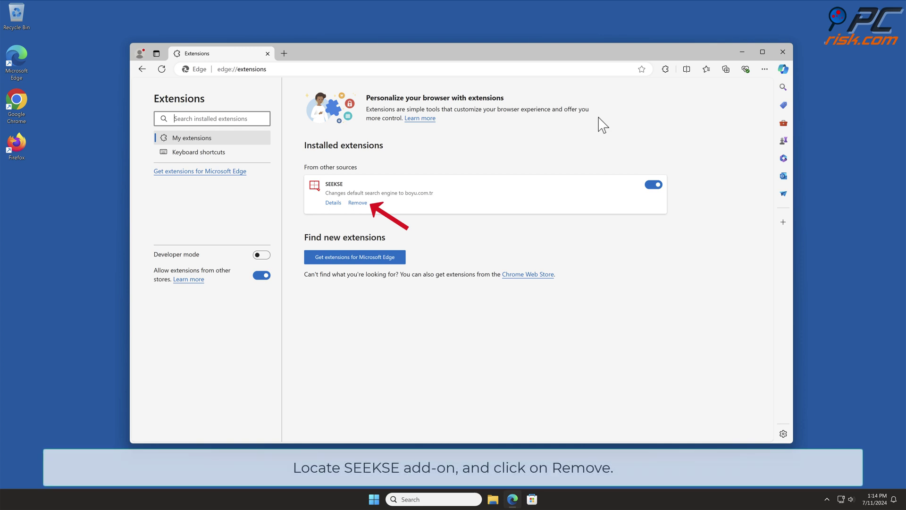
left_click(359, 203)
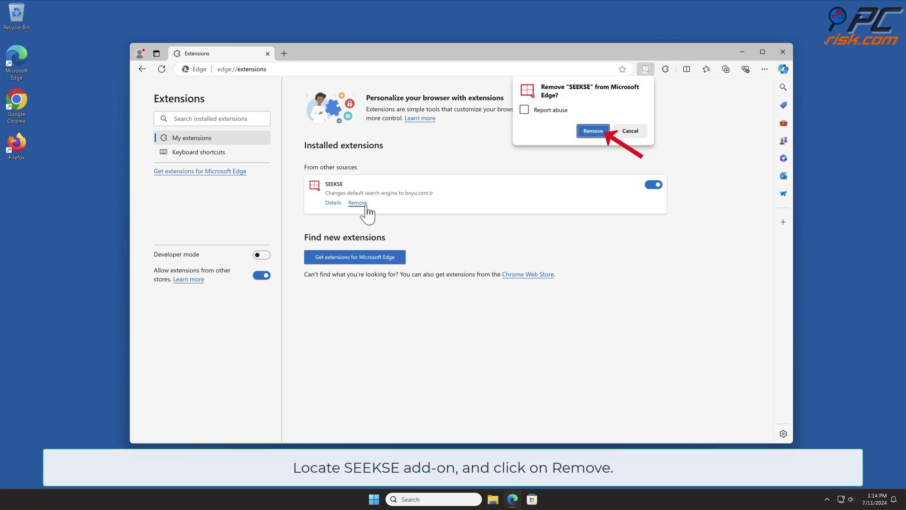
left_click(593, 131)
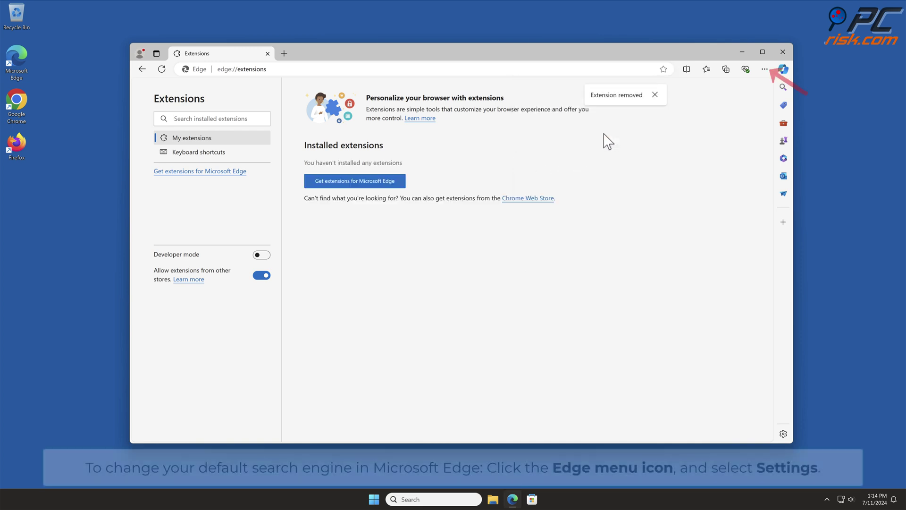
- Navigate Edge Settings through Privacy, search, and services and Address bar and search to Manage search engines
left_click(765, 70)
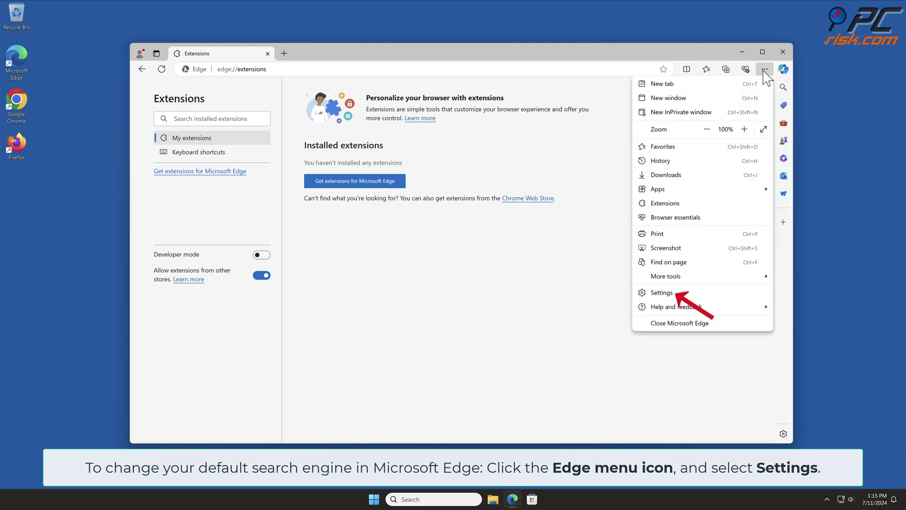
left_click(686, 293)
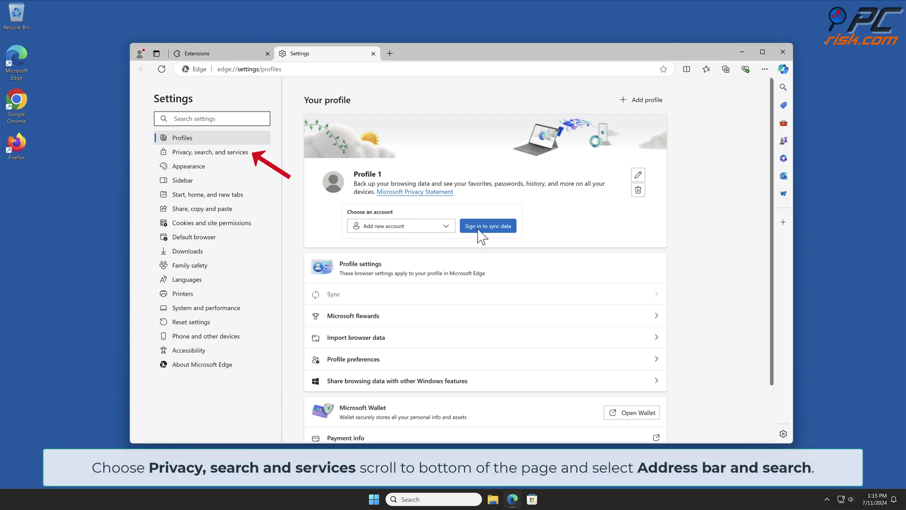
left_click(259, 156)
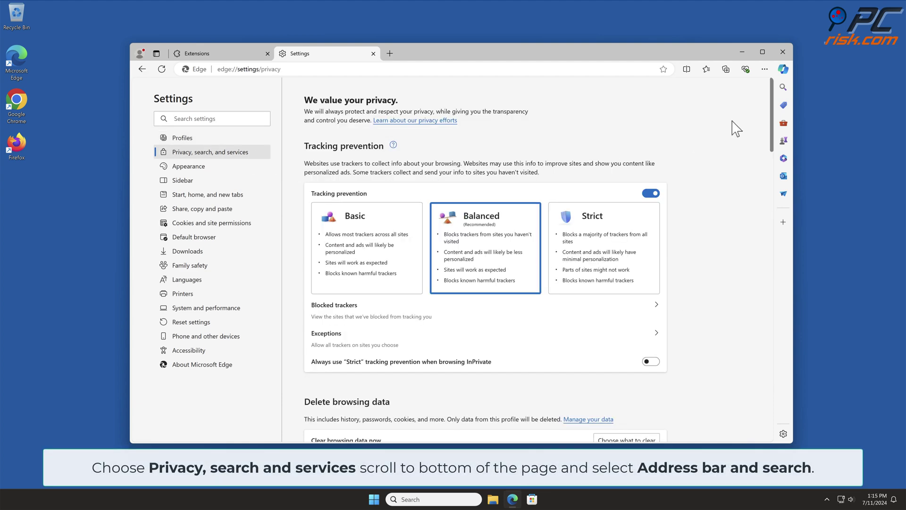
left_click_drag(772, 118, 766, 425)
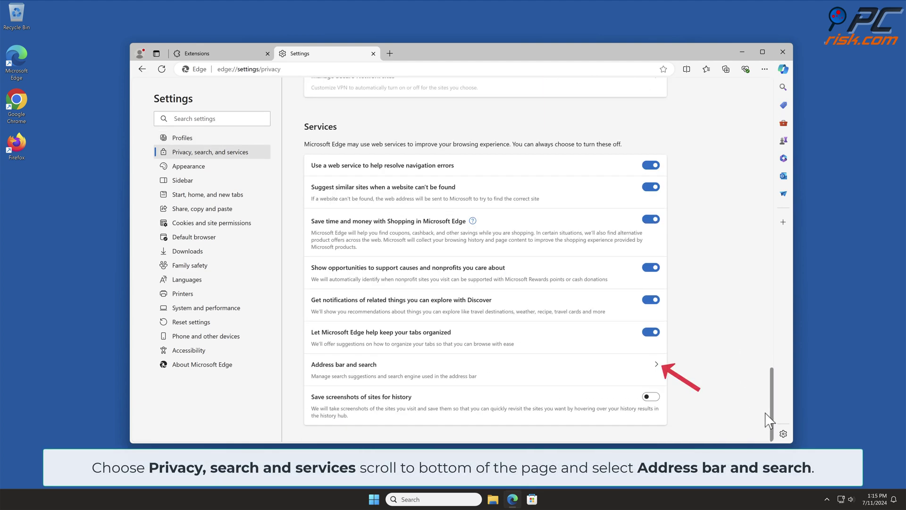
left_click(659, 370)
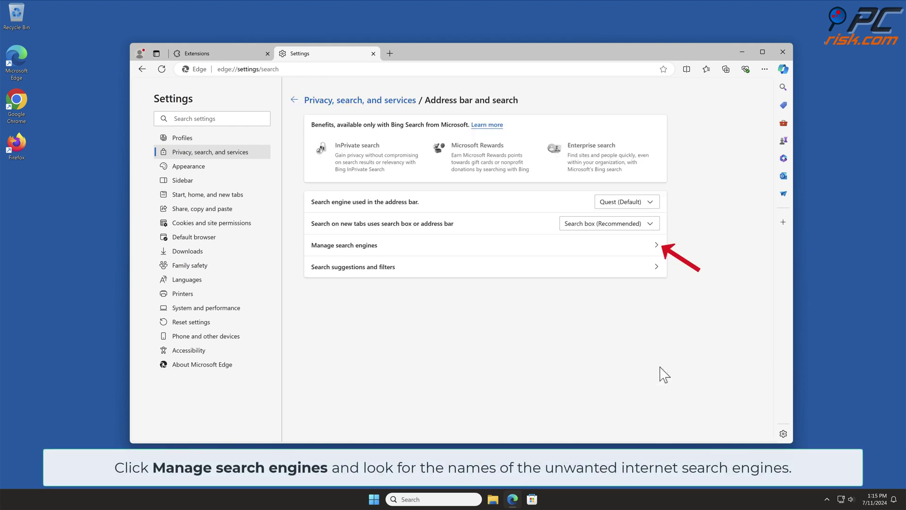
left_click(655, 247)
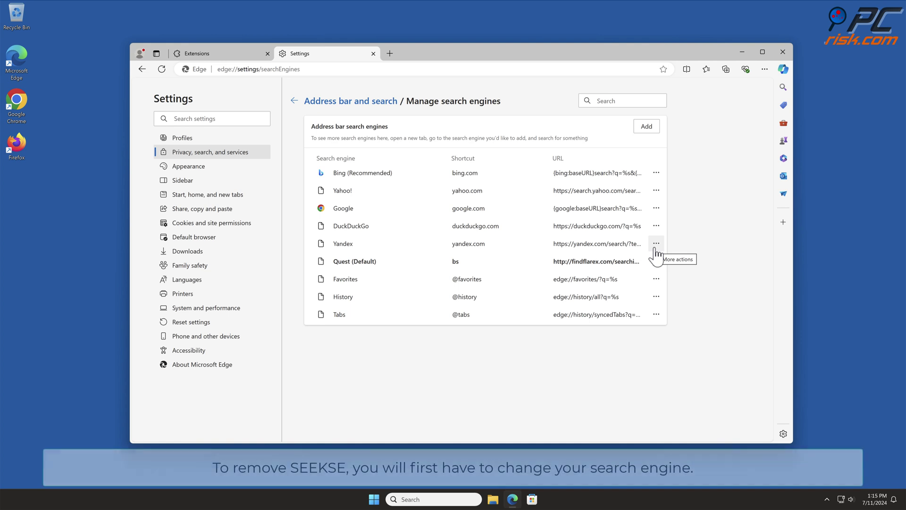
- Set Bing as Edge's default search engine, then remove the findflarex.com Quest entry
left_click(656, 261)
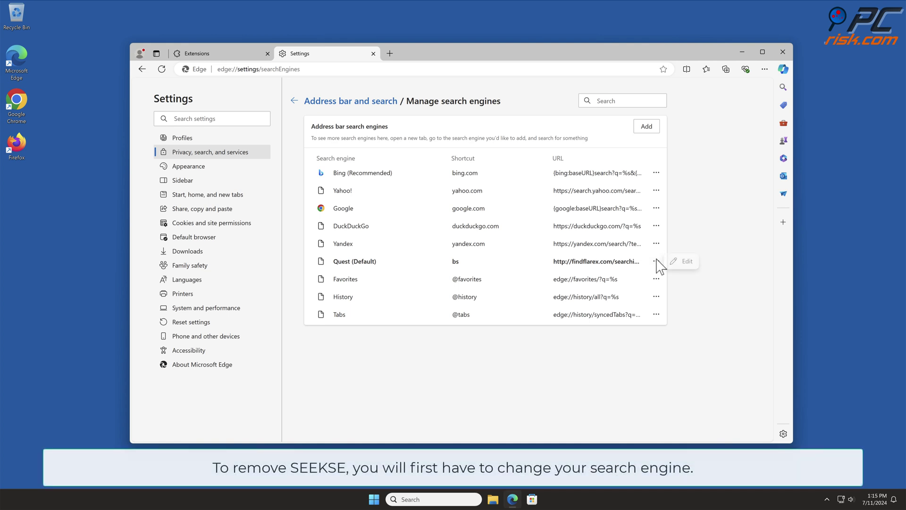
left_click(736, 279)
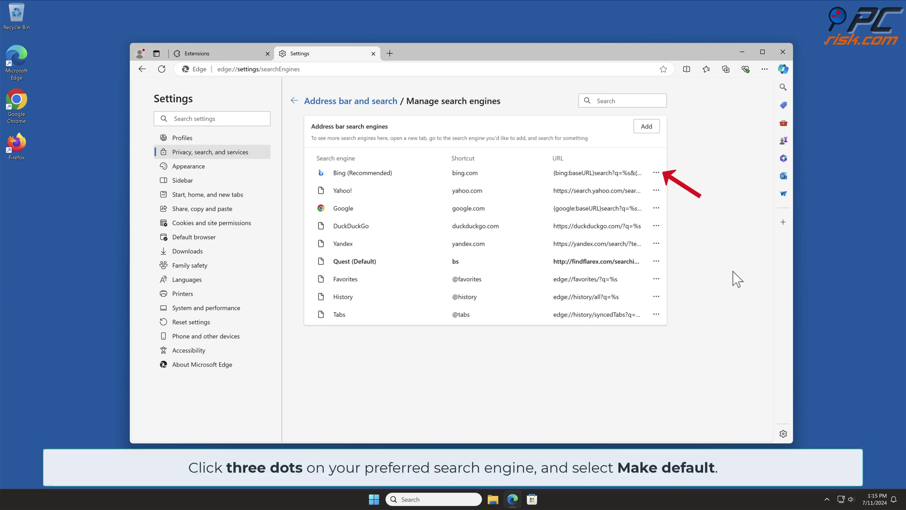
left_click(657, 173)
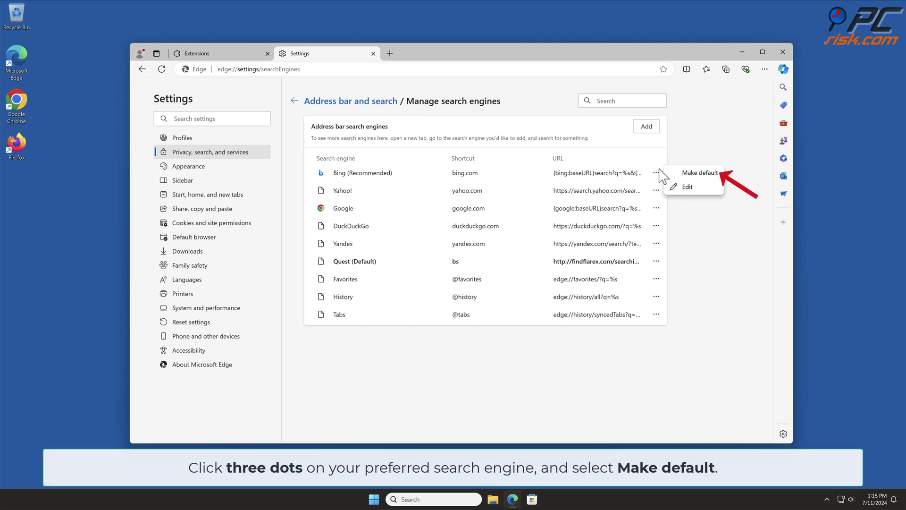
left_click(710, 174)
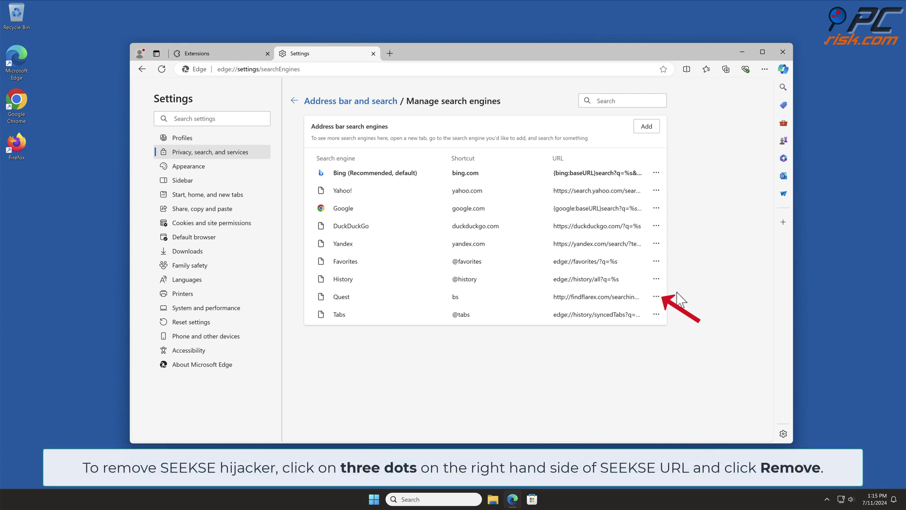
left_click(657, 296)
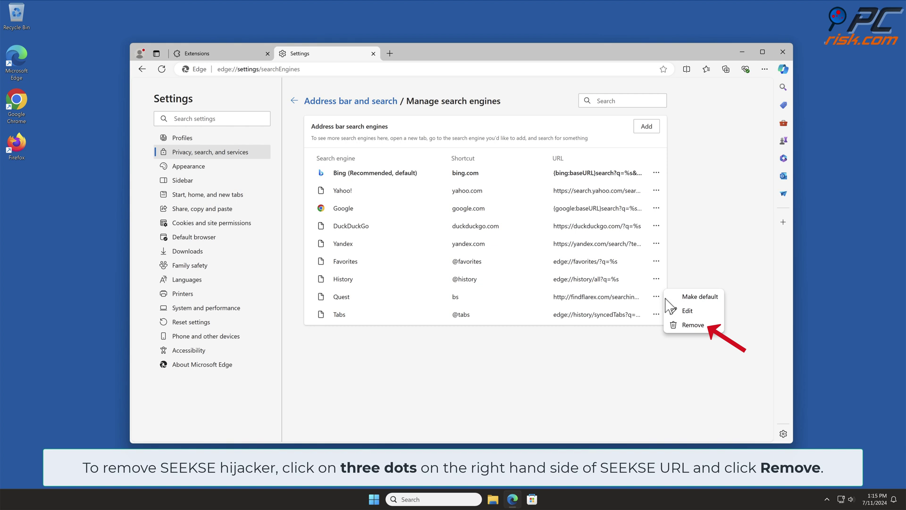
left_click(693, 325)
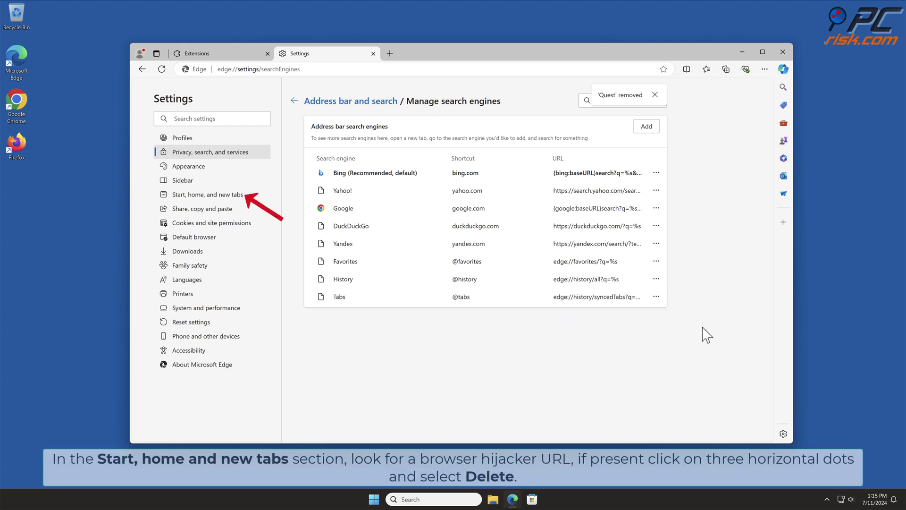
- Delete findflarex.com from Edge's Start, home, and new tabs startup pages, then close Edge
left_click(247, 196)
left_click(649, 198)
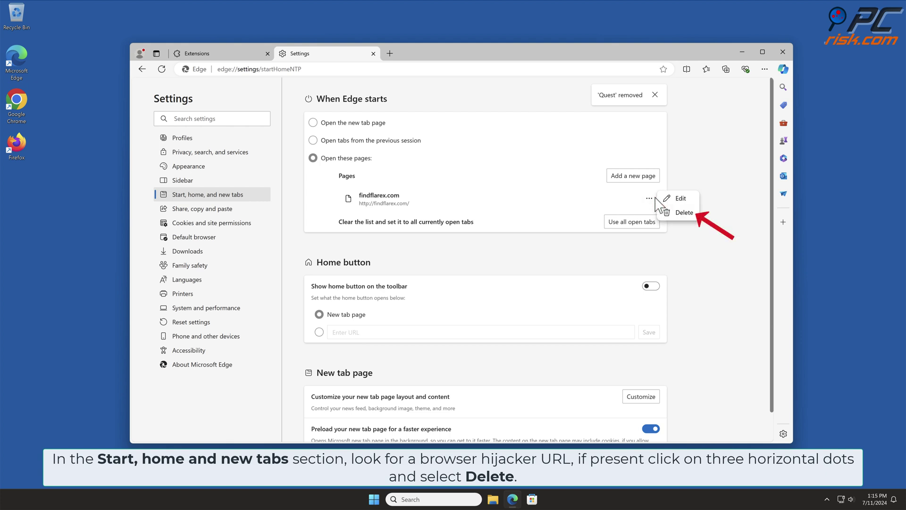
left_click(682, 212)
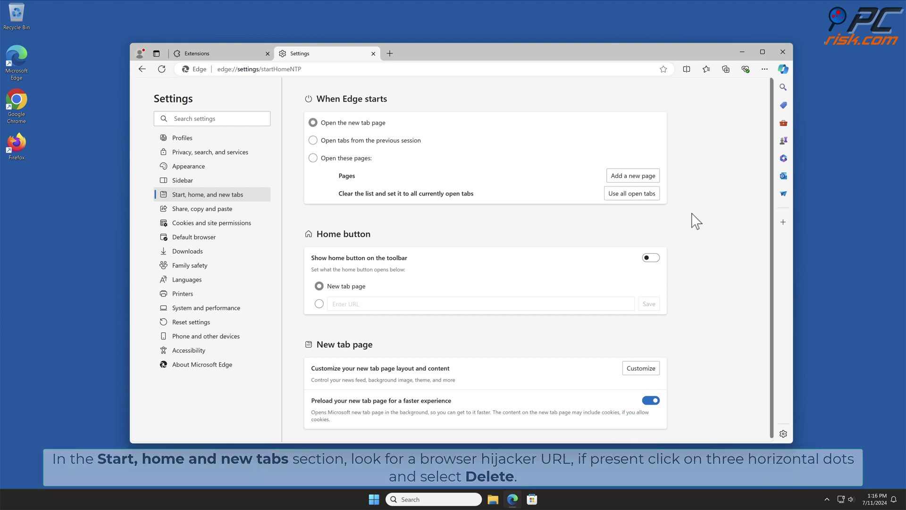
left_click(782, 52)
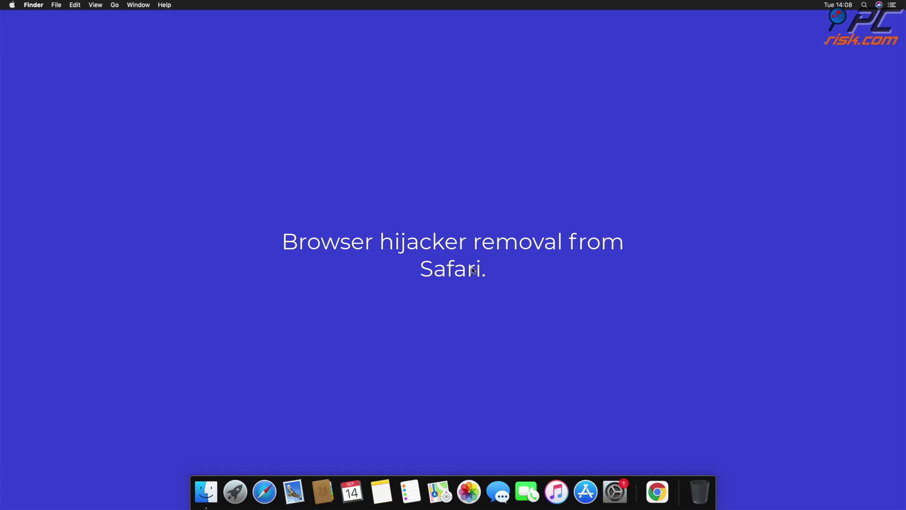
- Launch Safari and open the Extensions pane of its Preferences
left_click(264, 492)
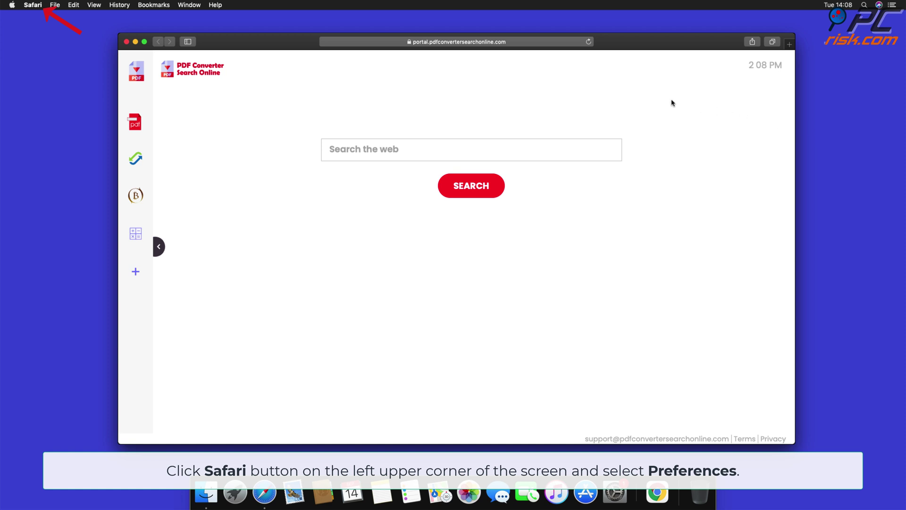
left_click(33, 5)
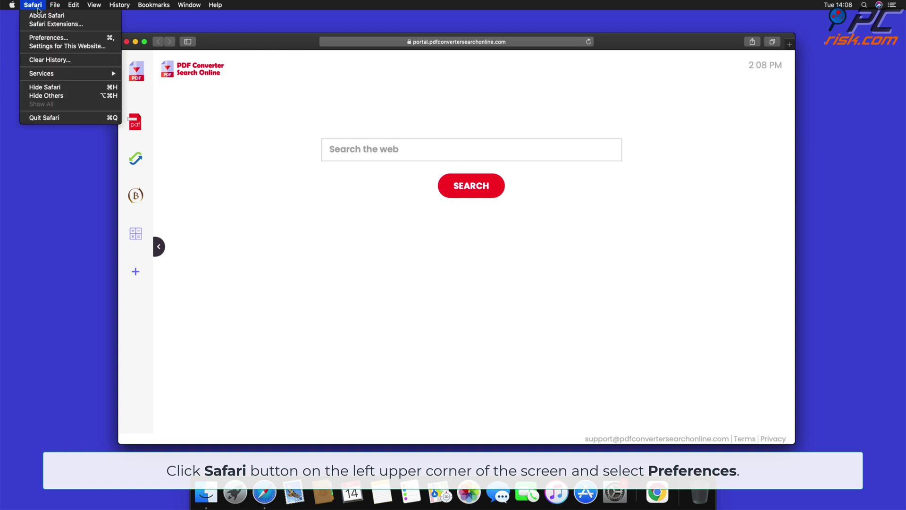
left_click(49, 37)
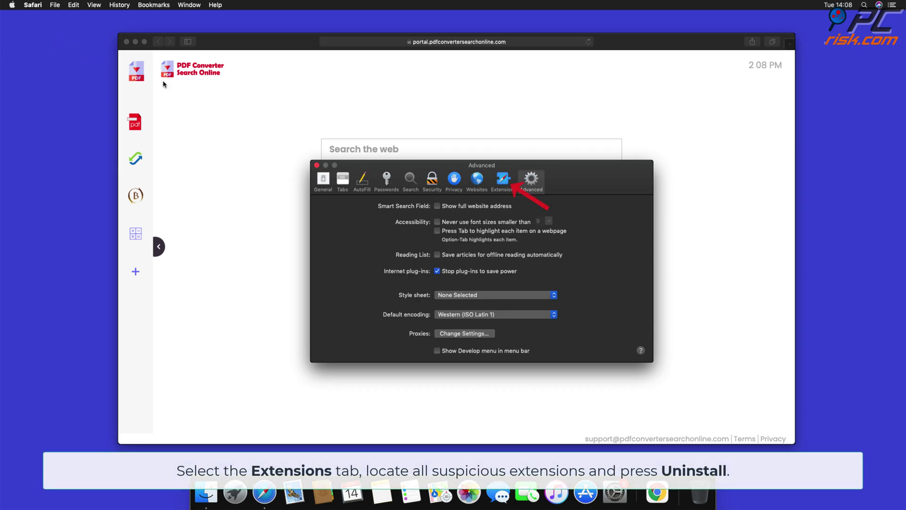
left_click(501, 184)
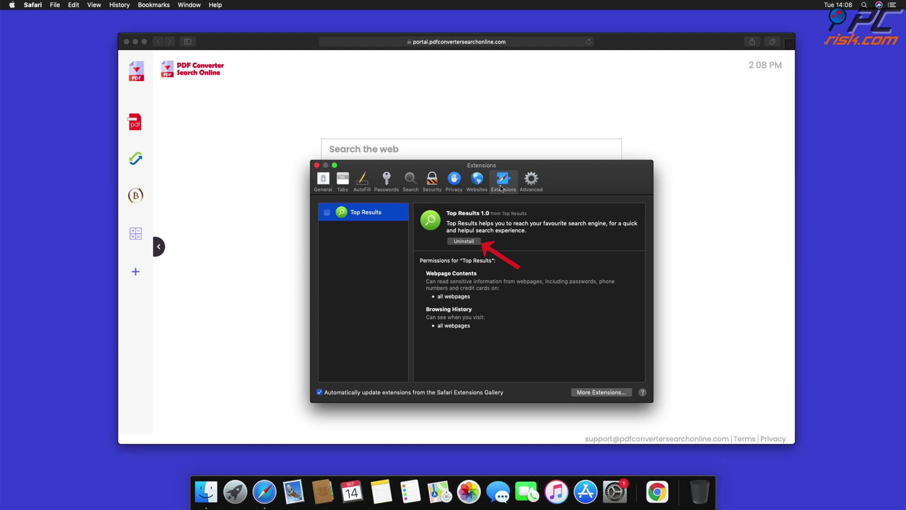
- Uninstall the Top Results extension by moving its app from Finder to the Trash
left_click(470, 242)
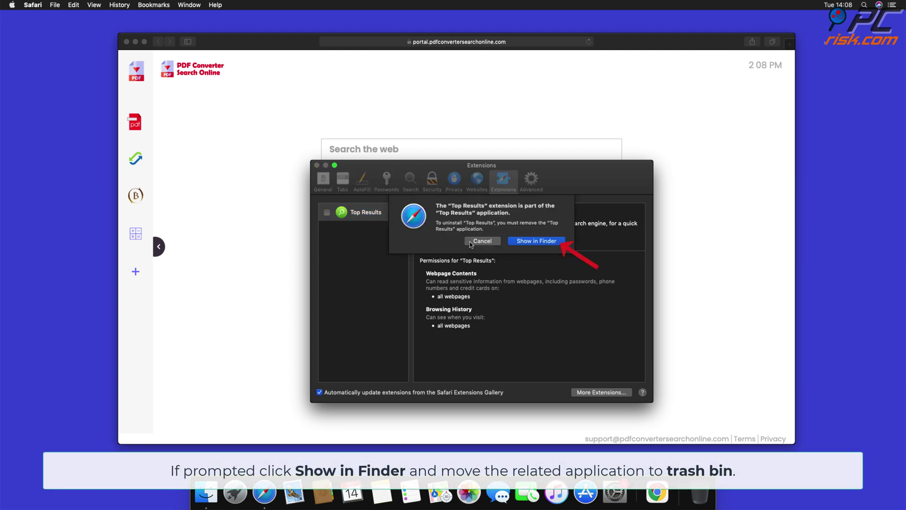
left_click(536, 242)
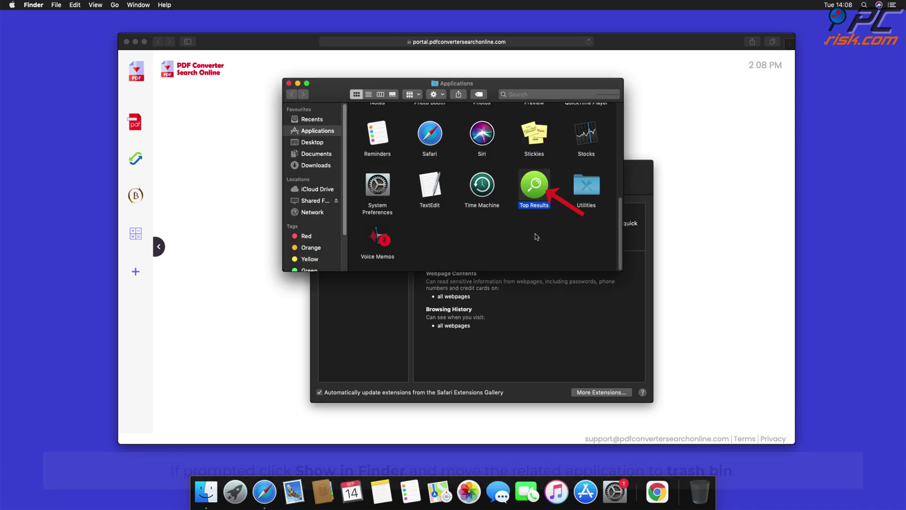
left_click_drag(536, 194, 703, 494)
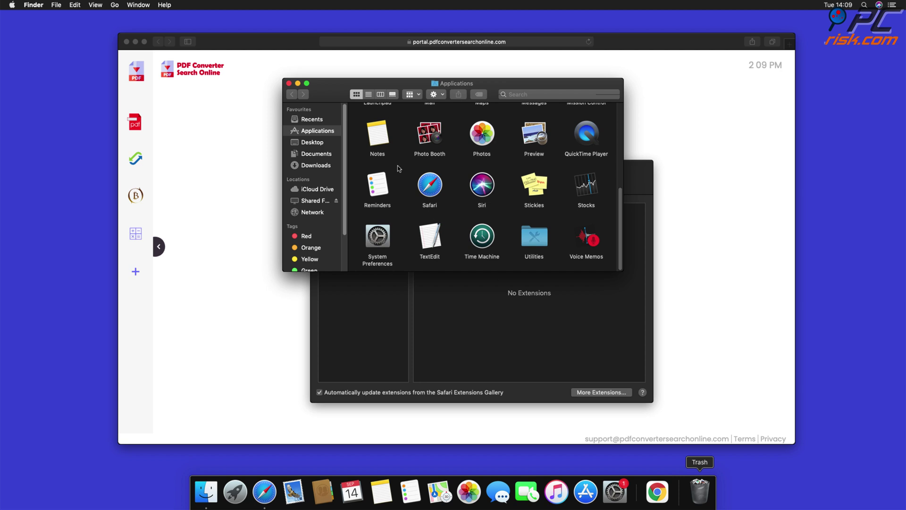
left_click(289, 83)
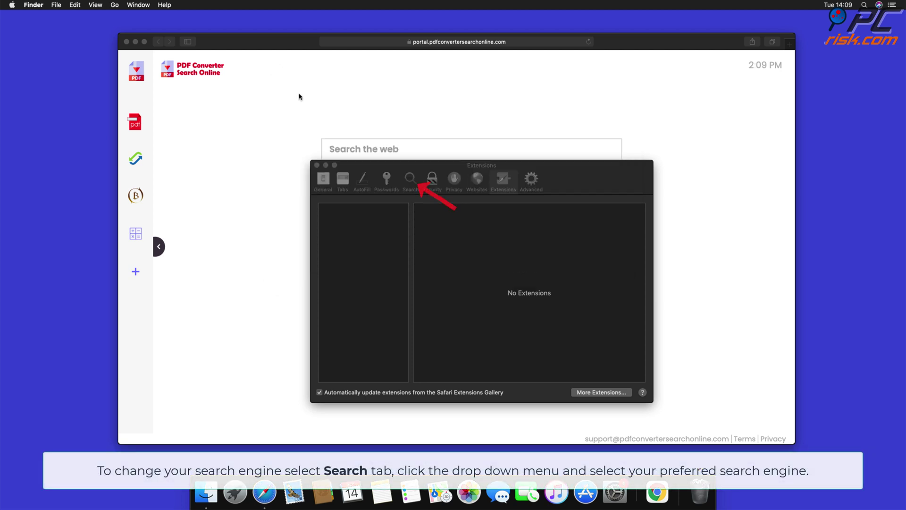
- Choose Google as Safari's search engine in the Search preferences
left_click(409, 182)
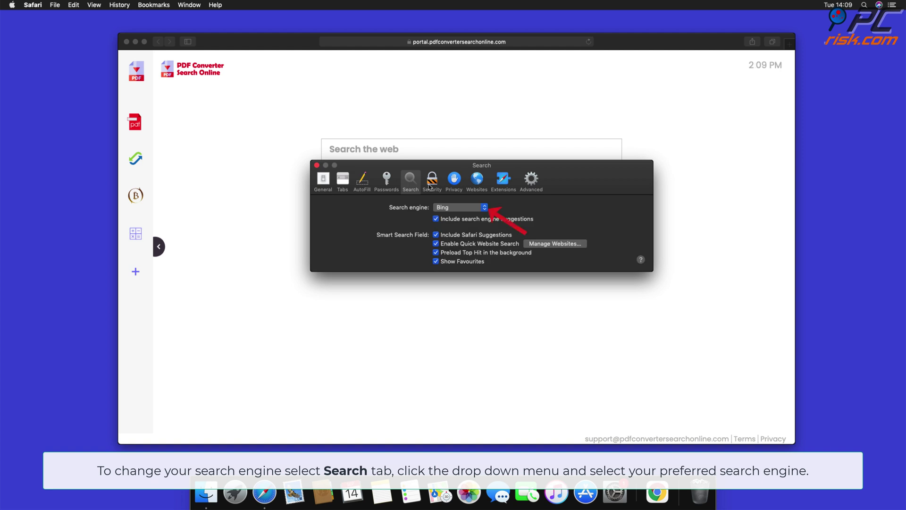
left_click(483, 207)
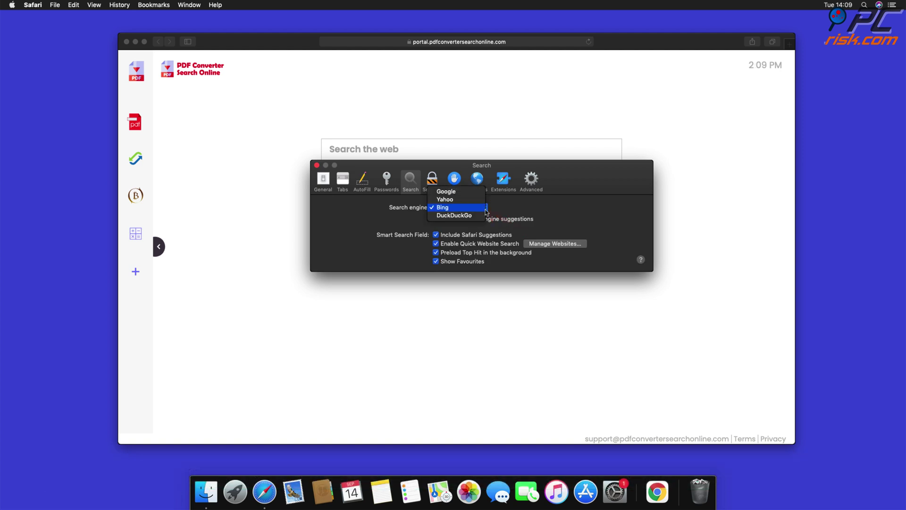
left_click(446, 191)
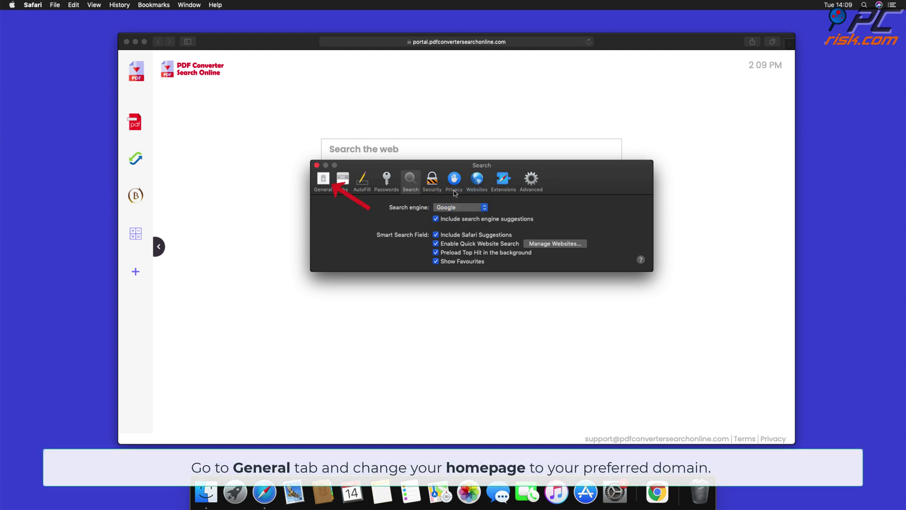
left_click(323, 179)
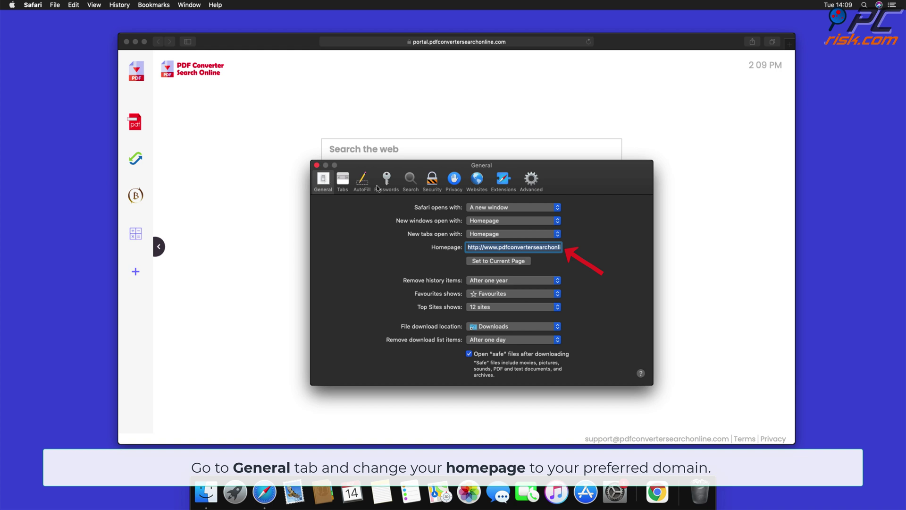
left_click(469, 247)
left_click_drag(468, 247, 625, 263)
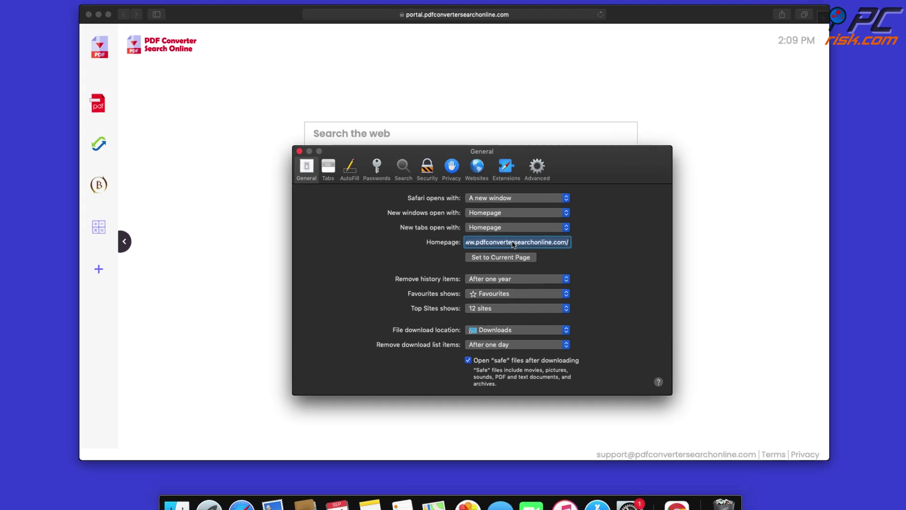
key("BackSpace")
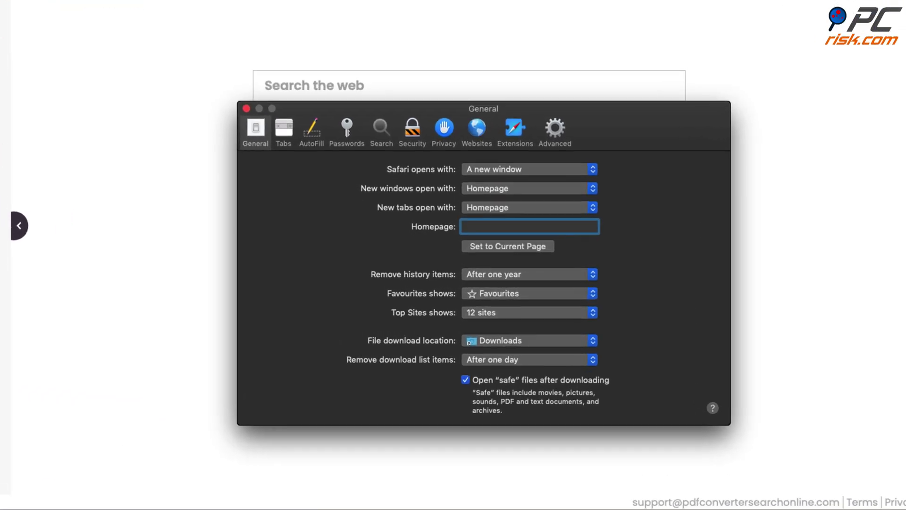
type("www.google.com")
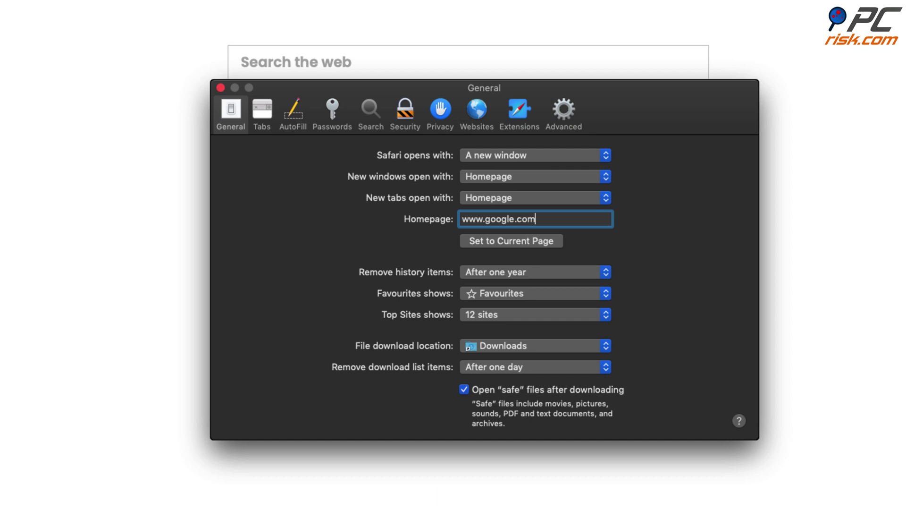
key("Return")
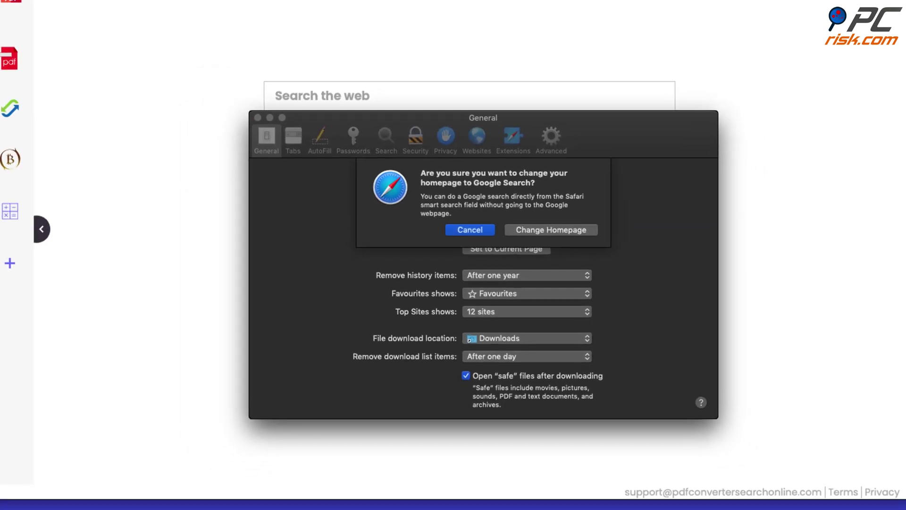
left_click(561, 237)
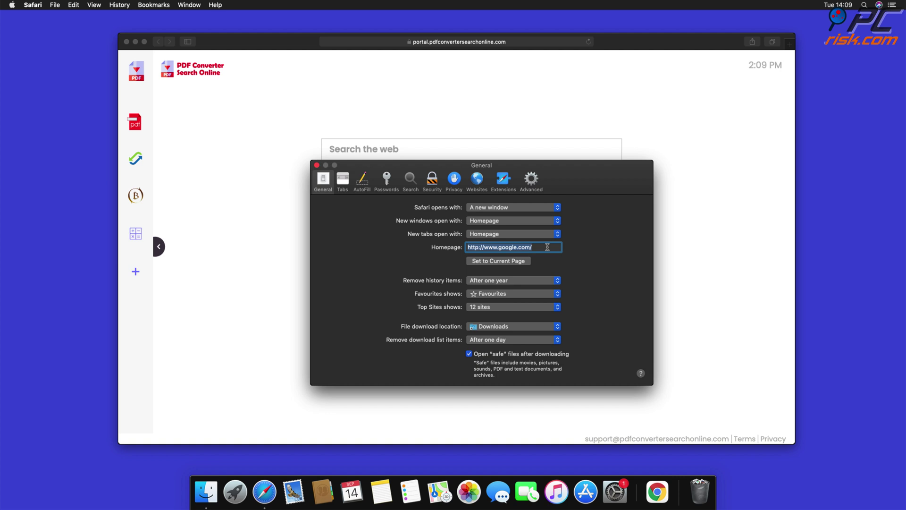
left_click(317, 165)
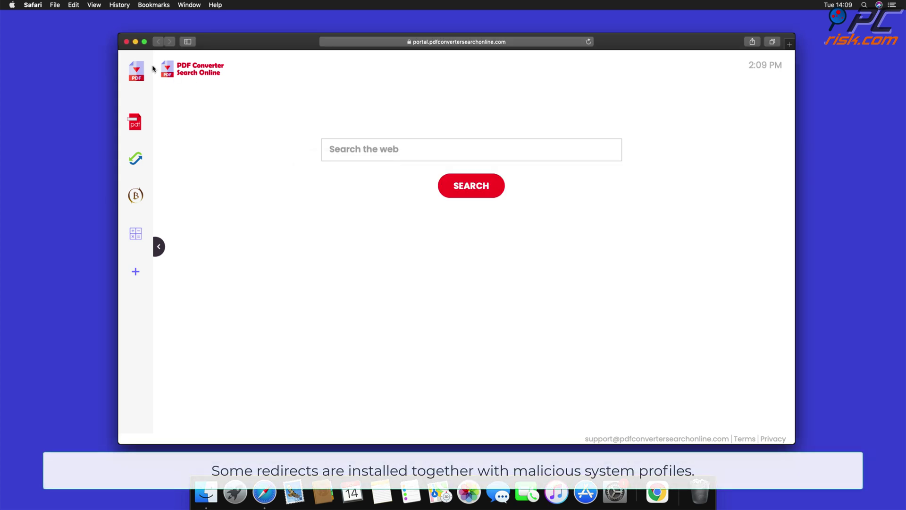
- Close Safari, then delete the user and device TEST PROFILE entries in System Preferences Profiles
left_click(126, 42)
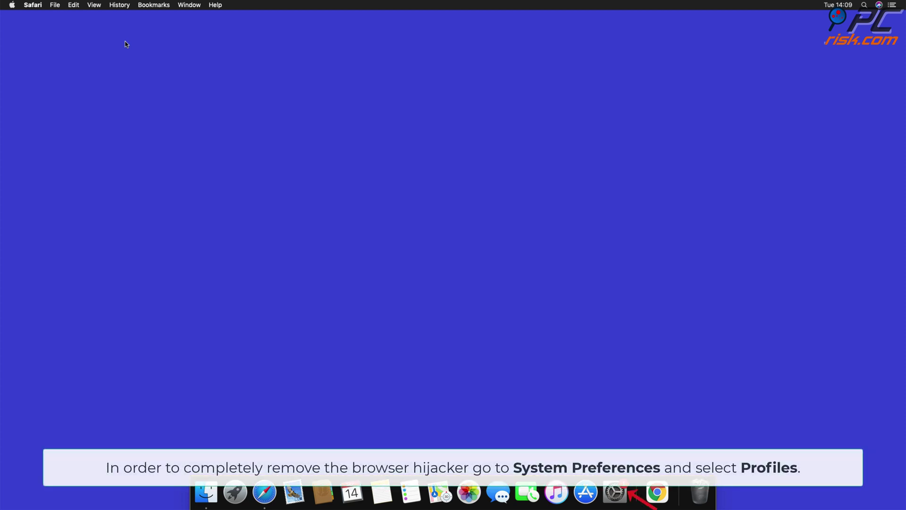
left_click(613, 492)
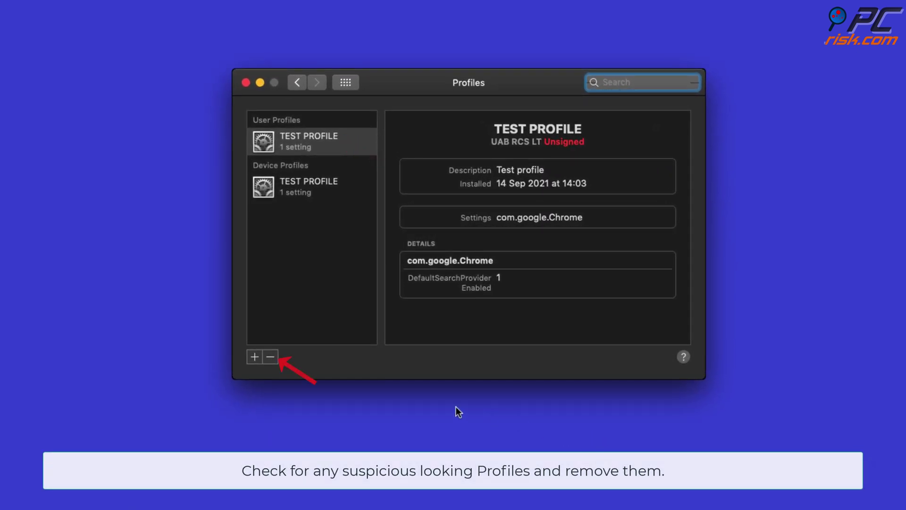
left_click(270, 358)
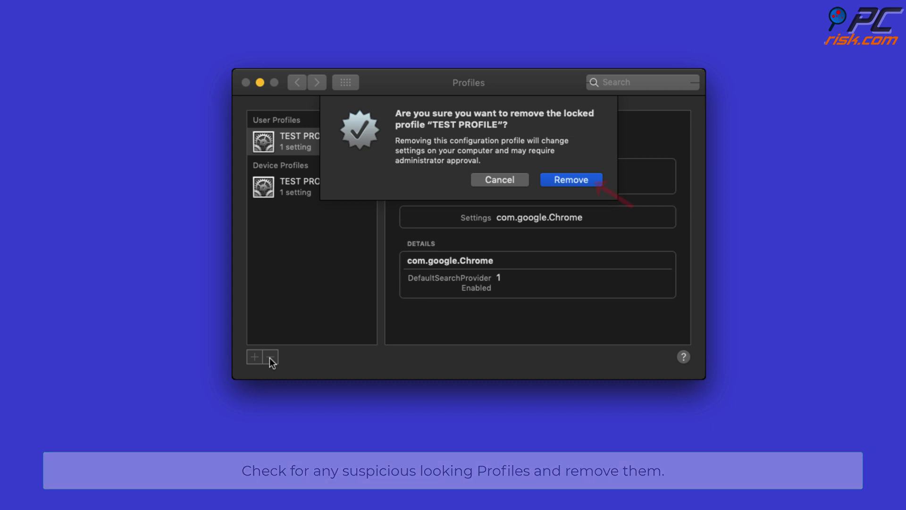
left_click(580, 184)
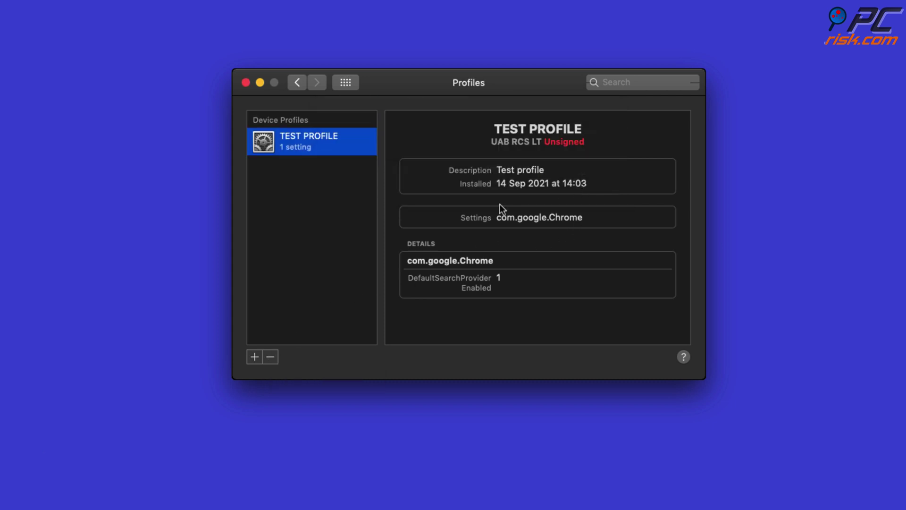
left_click(271, 357)
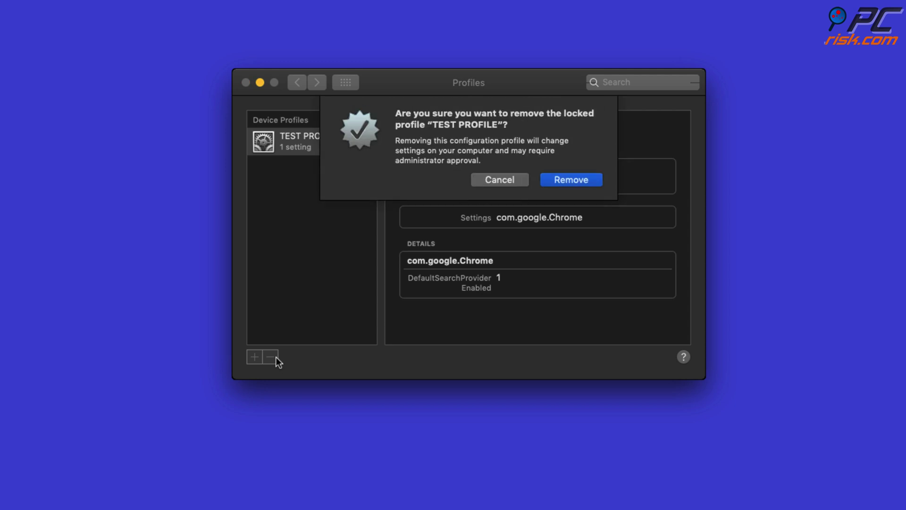
left_click(565, 181)
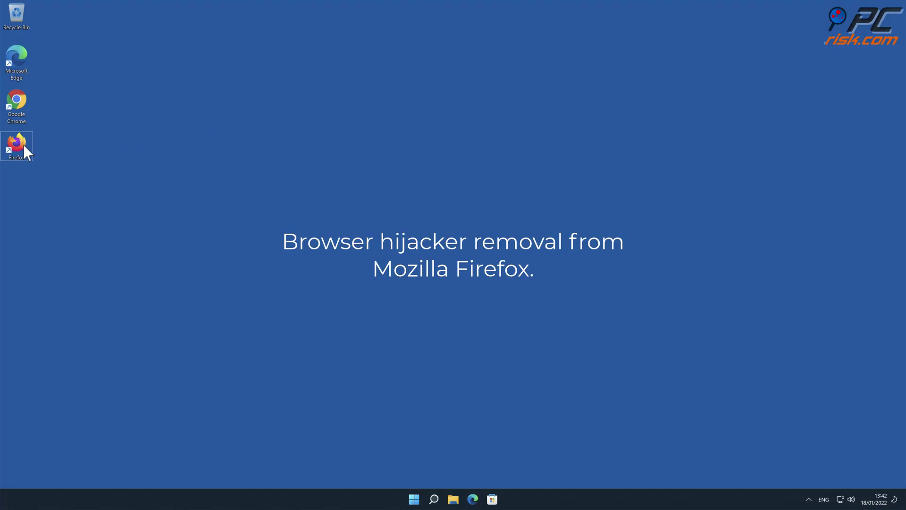
- Open Firefox's Add-ons Manager and remove the Safe Browsing extension
double_click(24, 144)
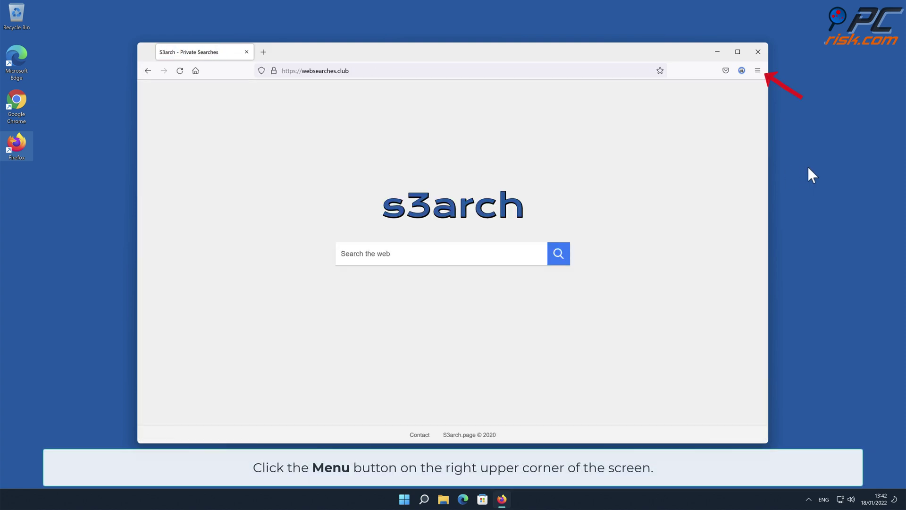
left_click(757, 71)
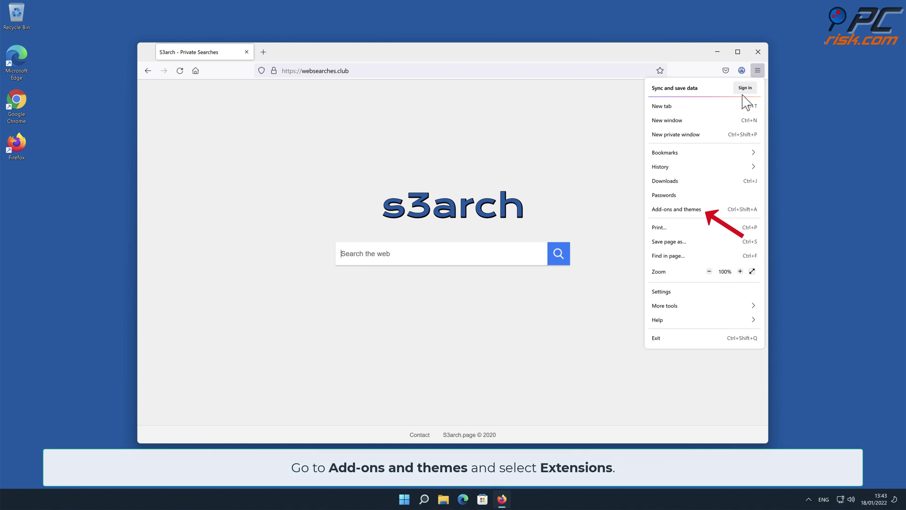
left_click(711, 210)
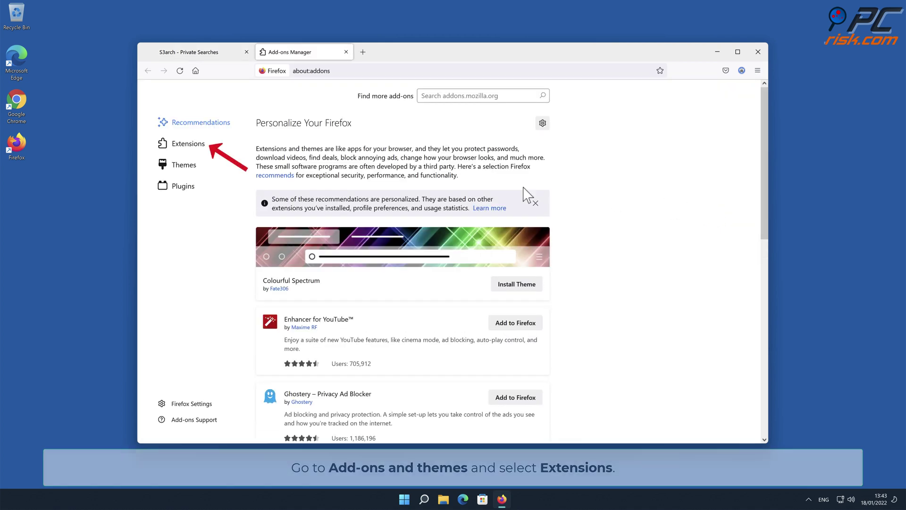
left_click(206, 151)
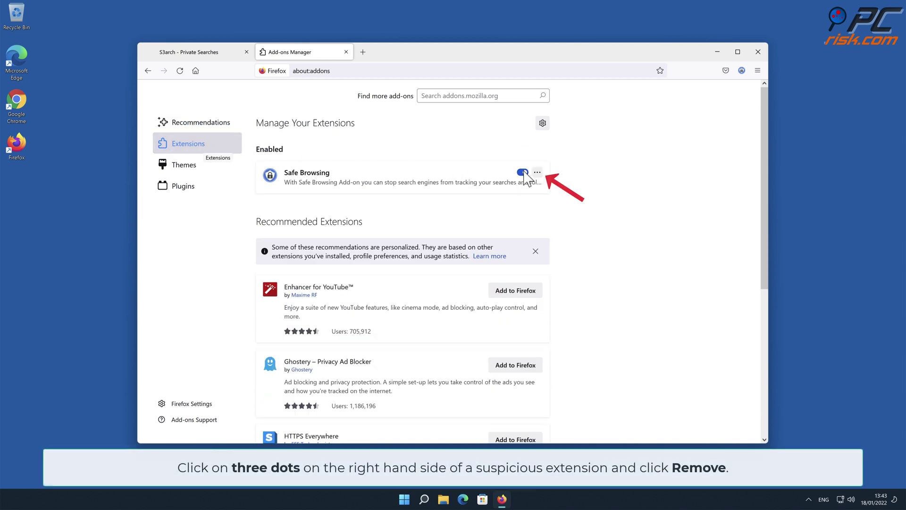
left_click(537, 172)
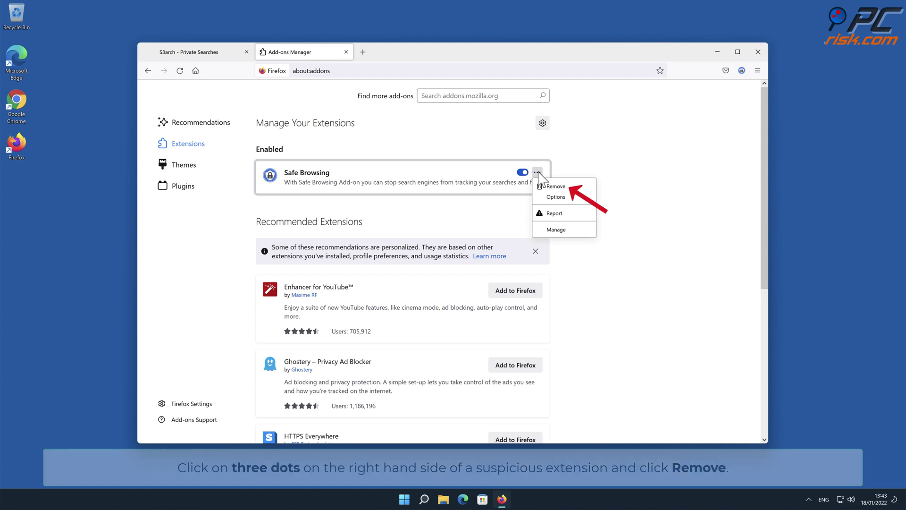
left_click(551, 185)
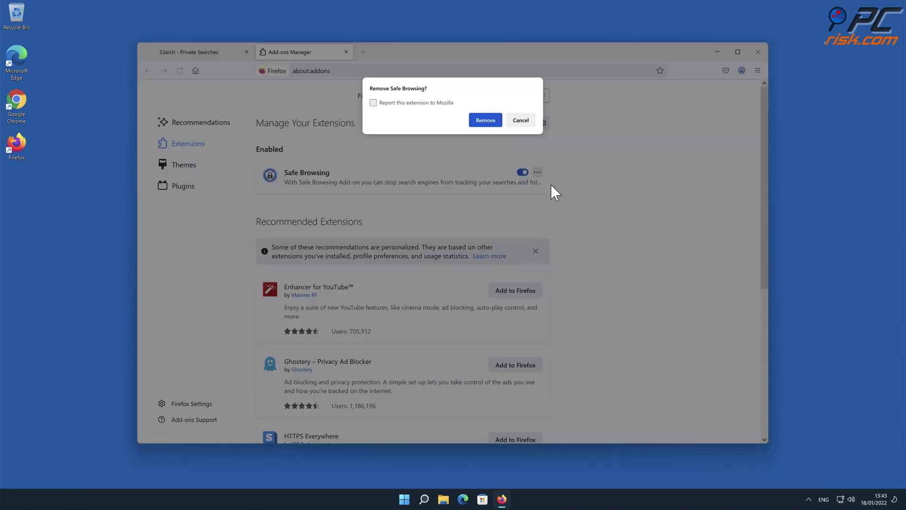
left_click(490, 124)
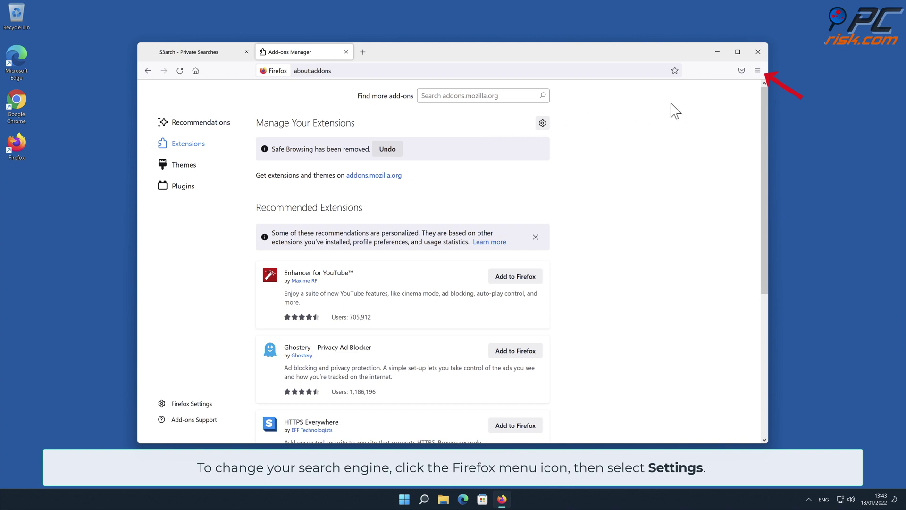
- Switch Firefox's default search engine from Amazon.com to Google, then view the Home settings
left_click(757, 70)
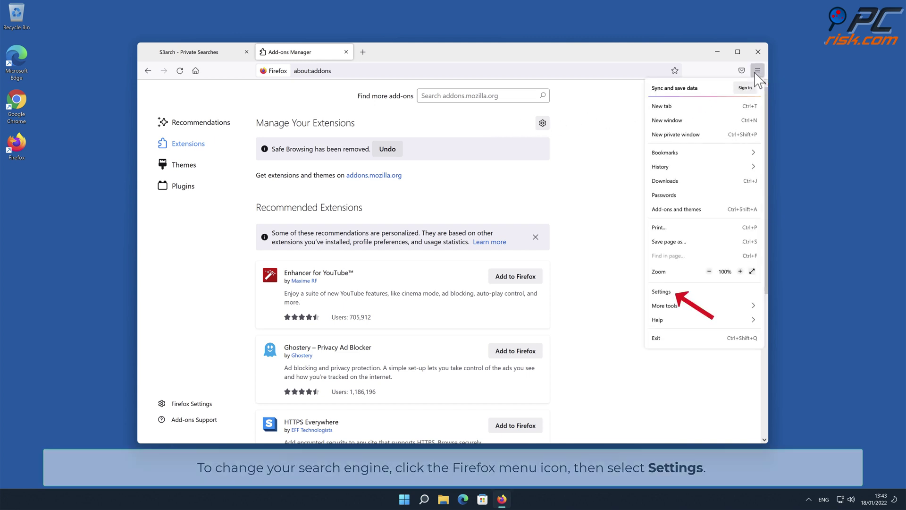
left_click(672, 291)
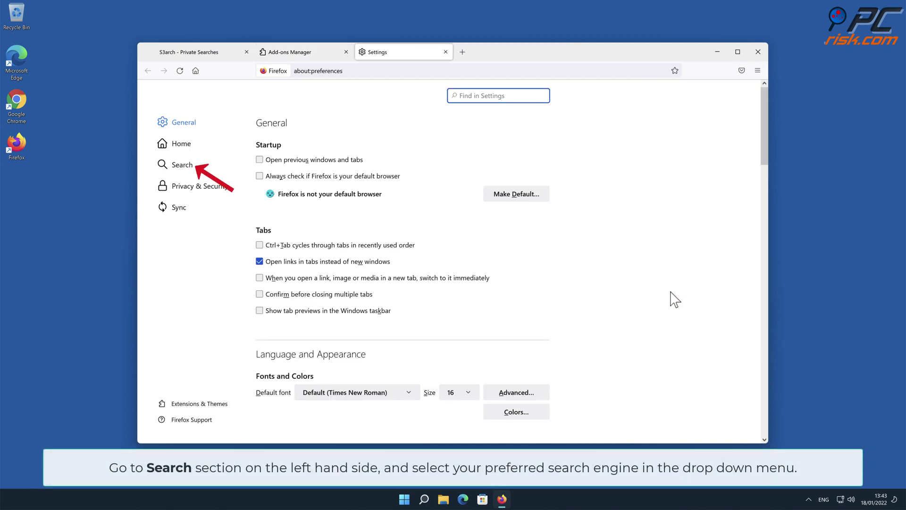
left_click(182, 168)
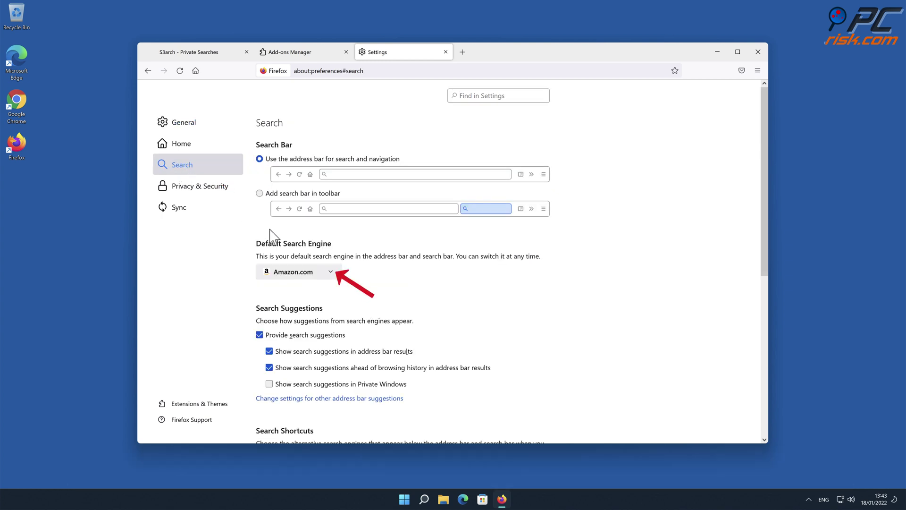
left_click(331, 273)
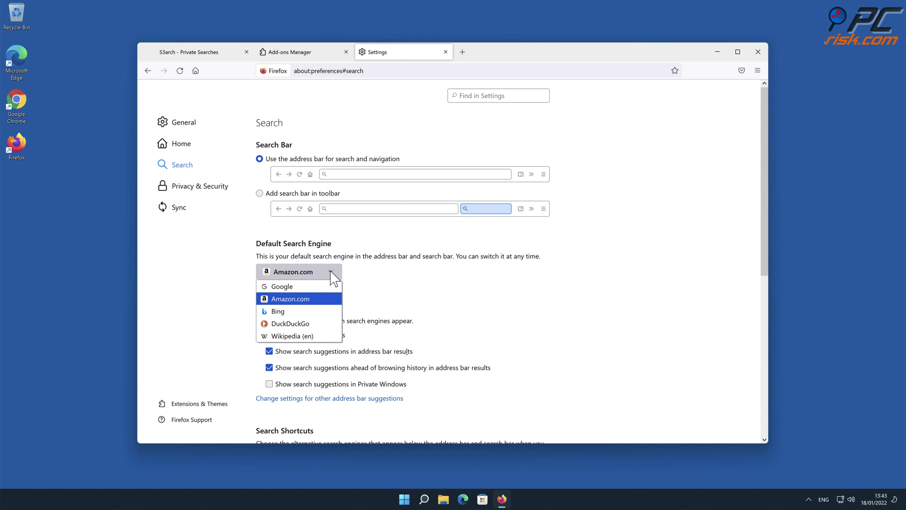
left_click(306, 287)
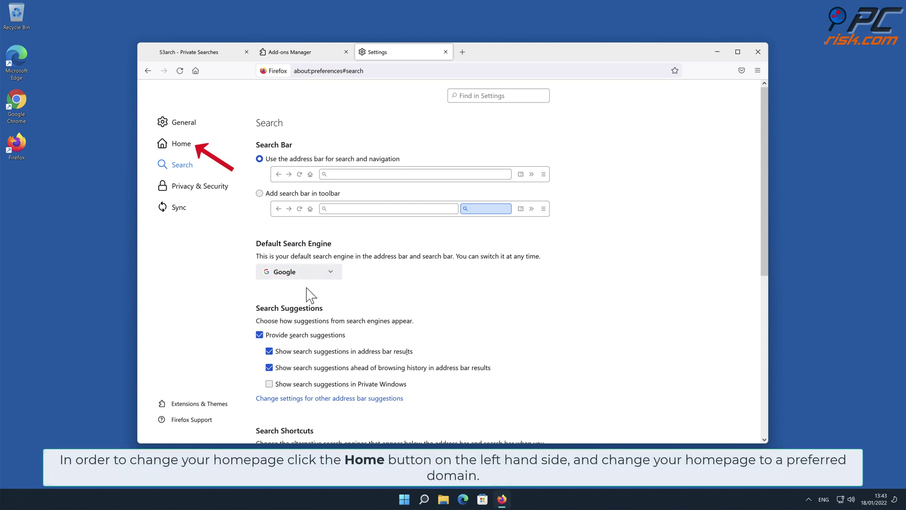
left_click(182, 146)
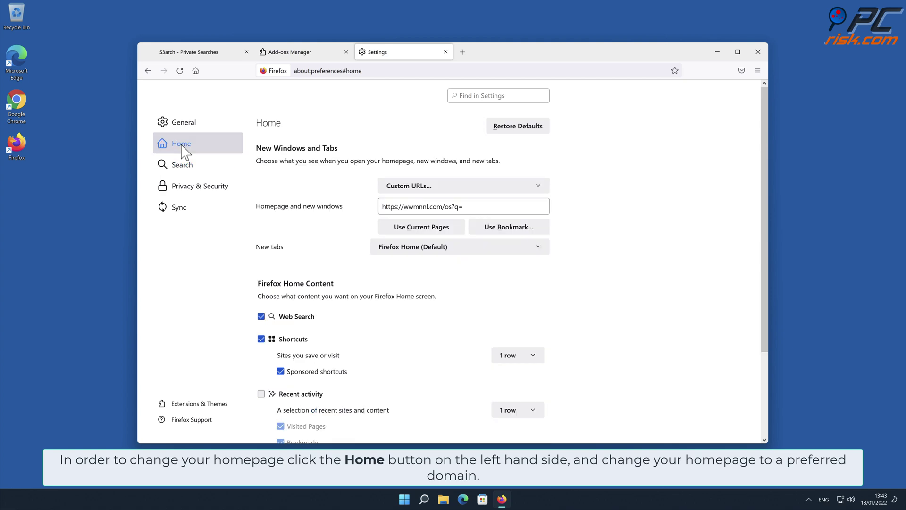